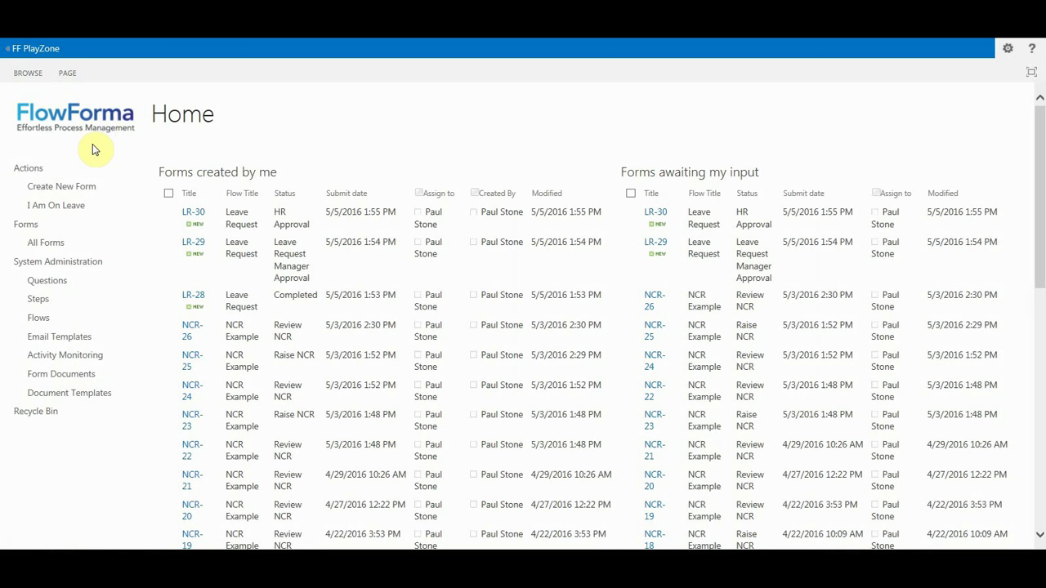
Create a new form from the HR group's Leave Request flow.
left_click(88, 189)
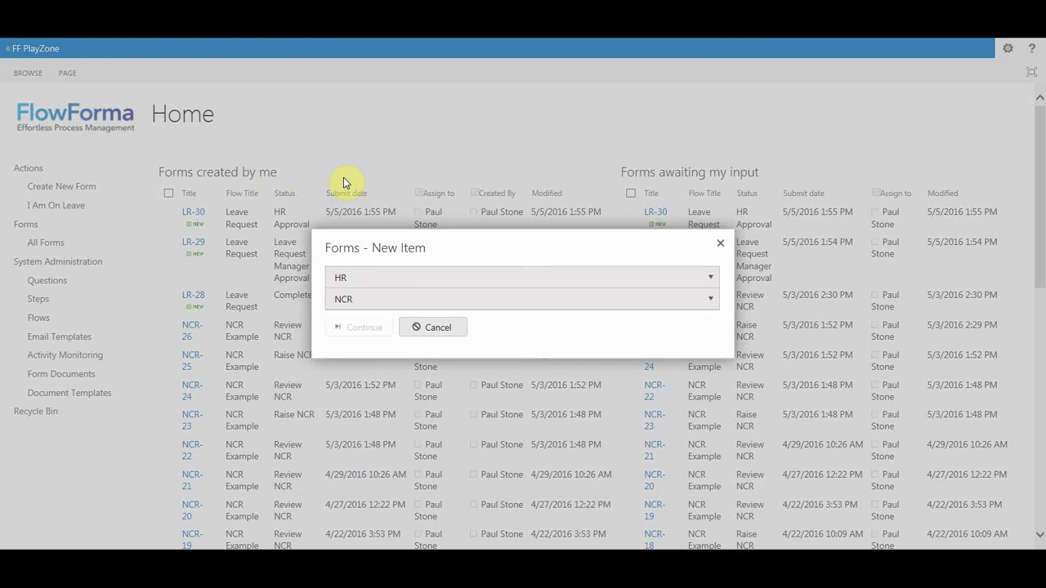
left_click(397, 278)
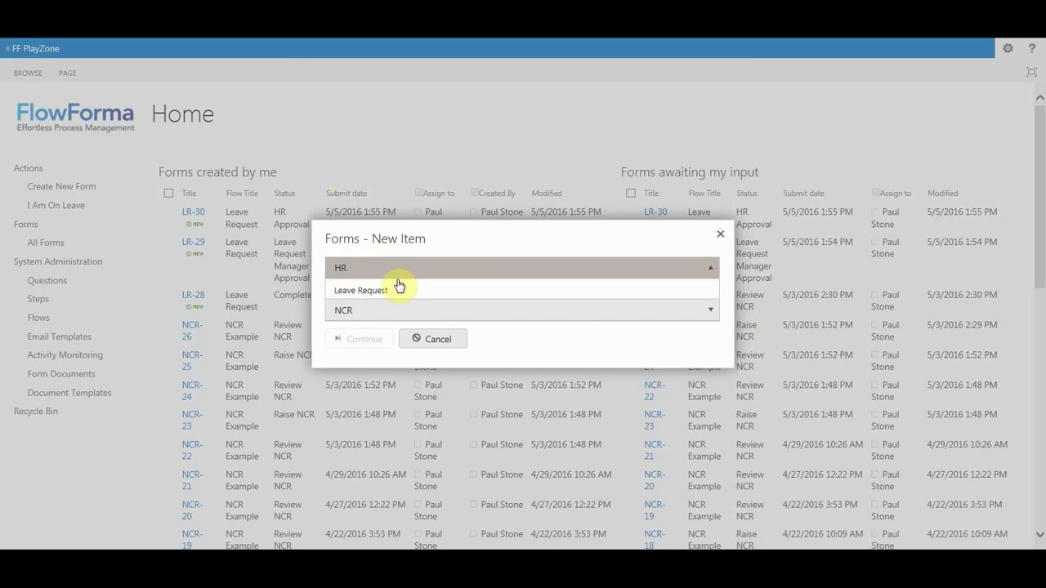
left_click(397, 292)
left_click(379, 342)
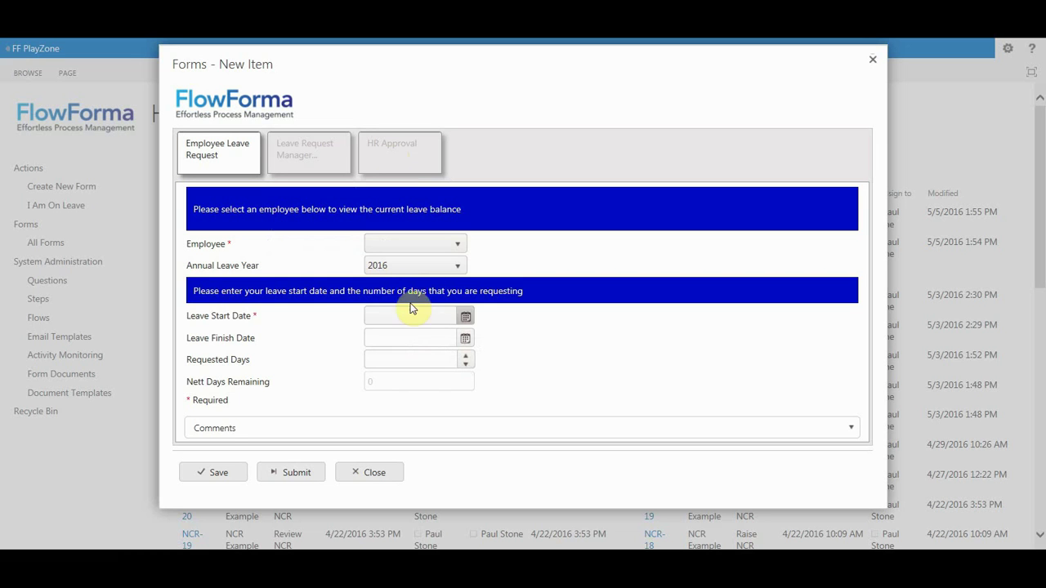
Choose the employee and keep 2016 as the annual leave year.
left_click(418, 244)
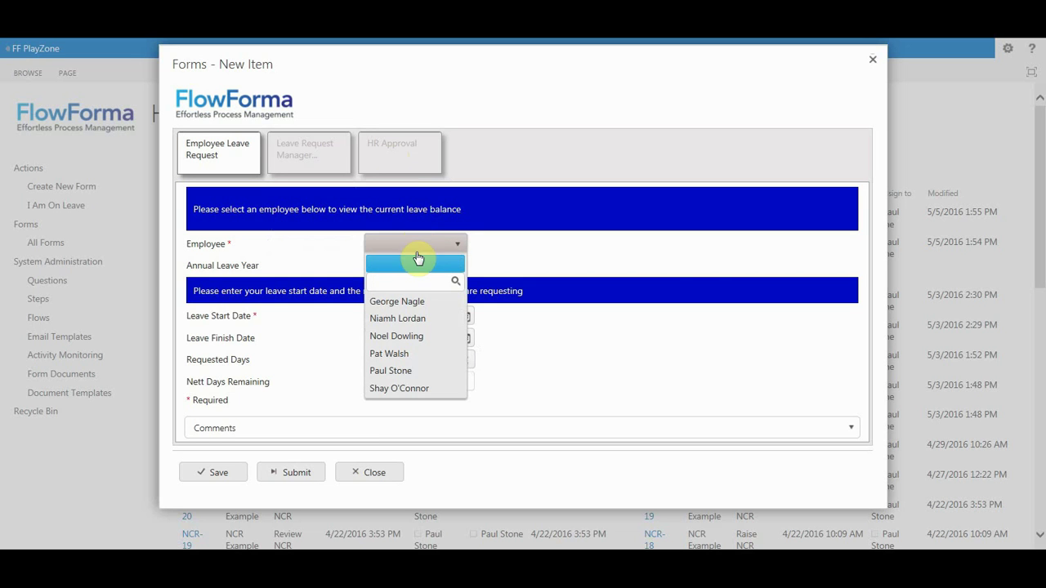
left_click(408, 371)
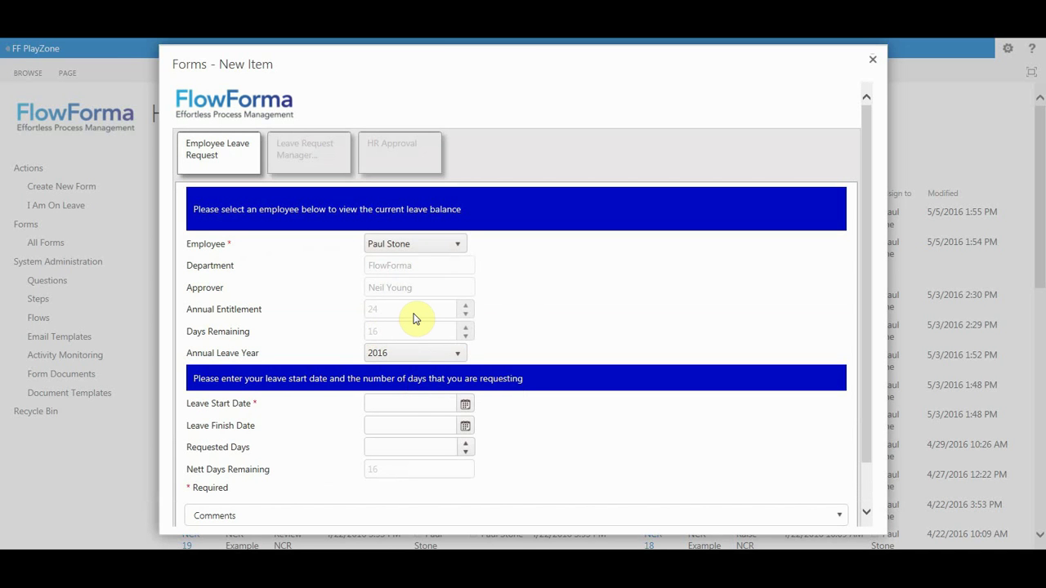
left_click(417, 353)
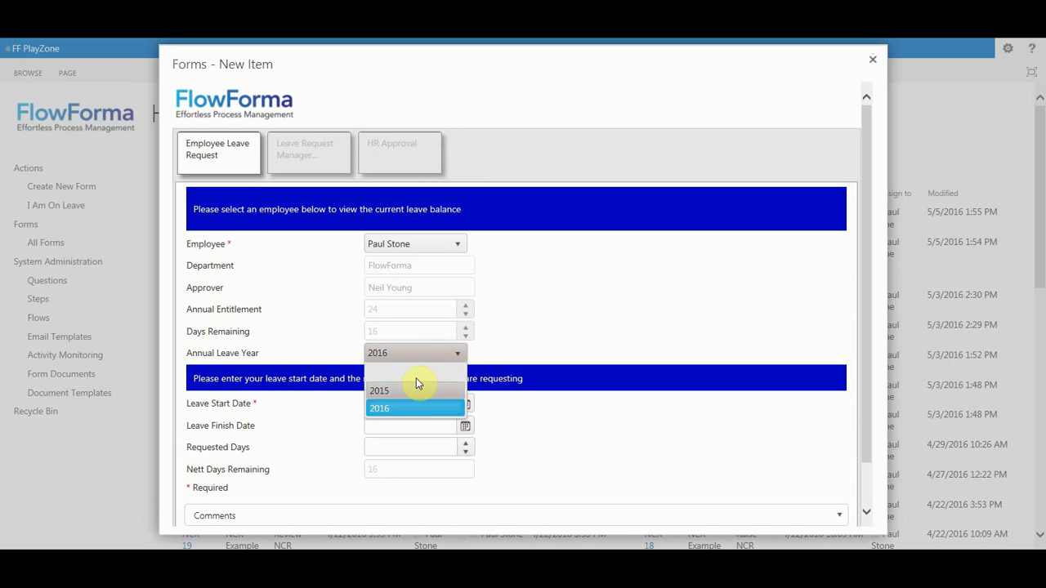
left_click(419, 411)
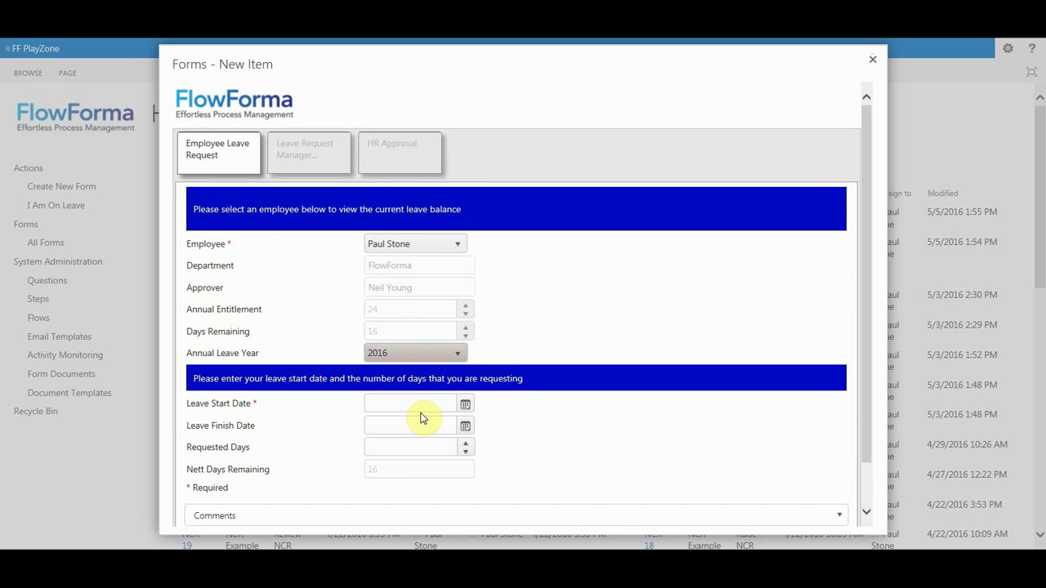
Set the leave start date to 26/05/2016 and requested days to 2, leaving 14.
left_click(464, 405)
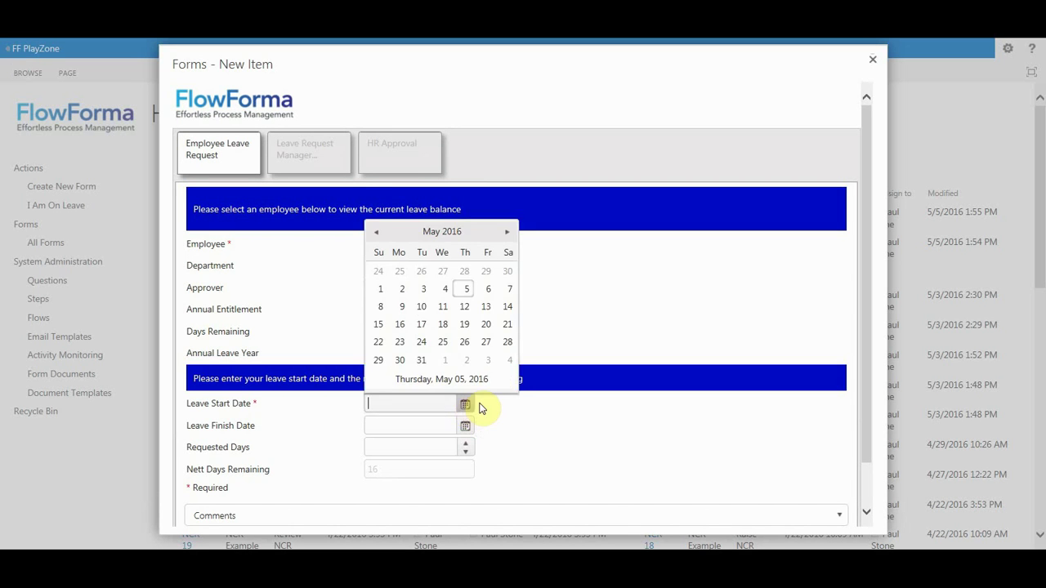
left_click(465, 343)
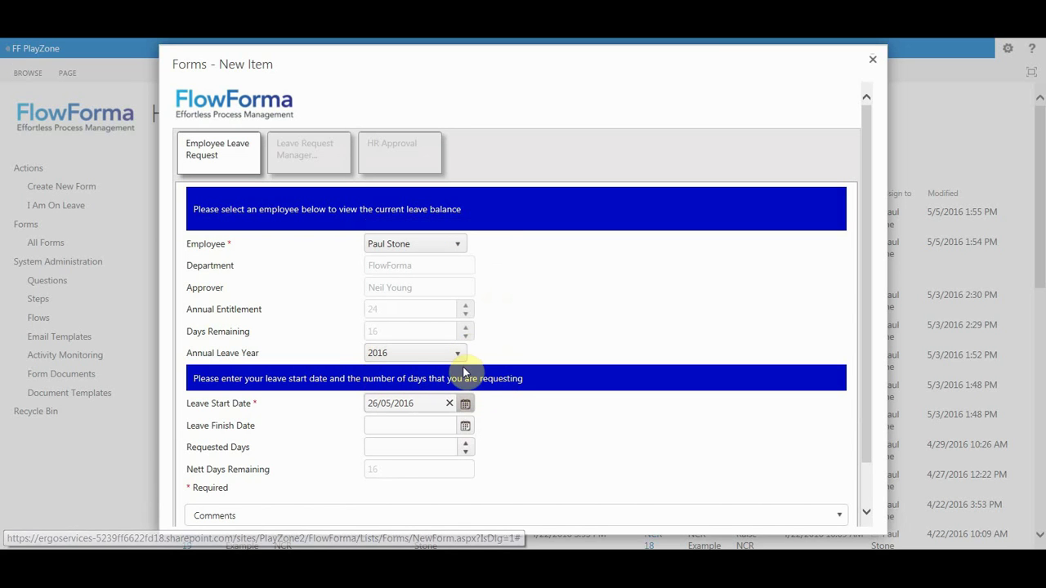
left_click(442, 447)
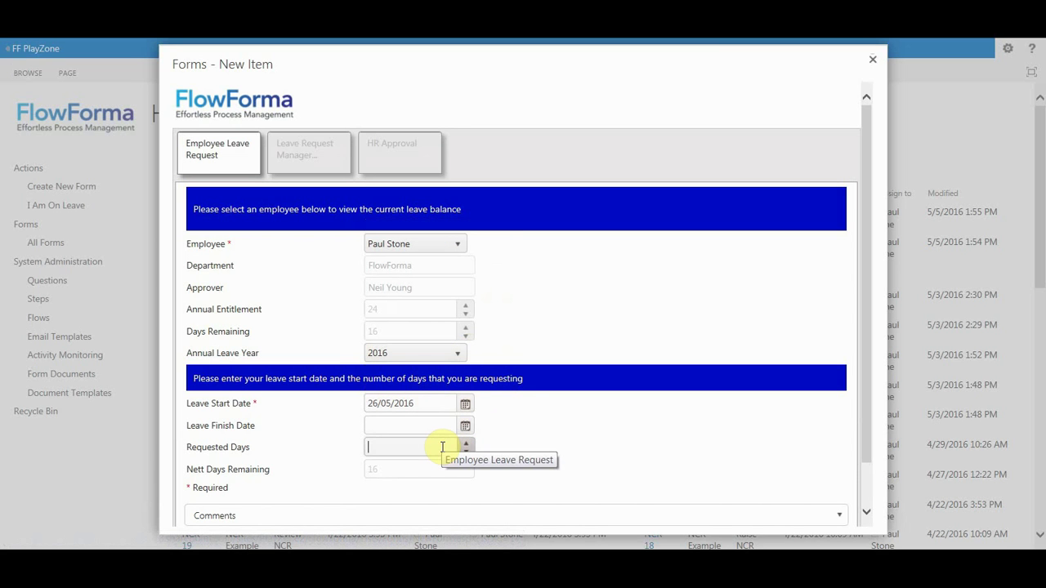
type("2")
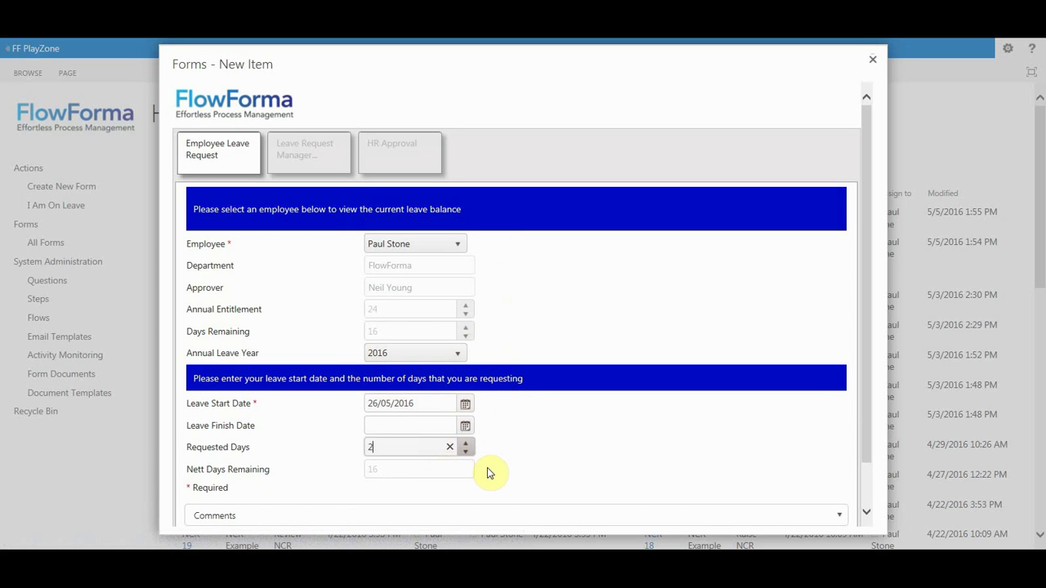
left_click(497, 472)
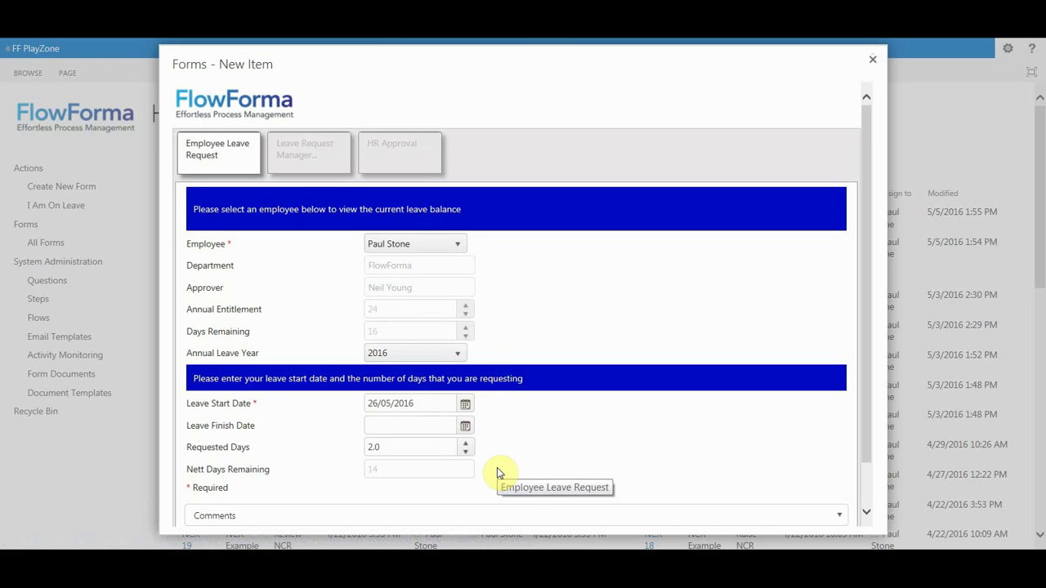
scroll(497, 469, "down", 1)
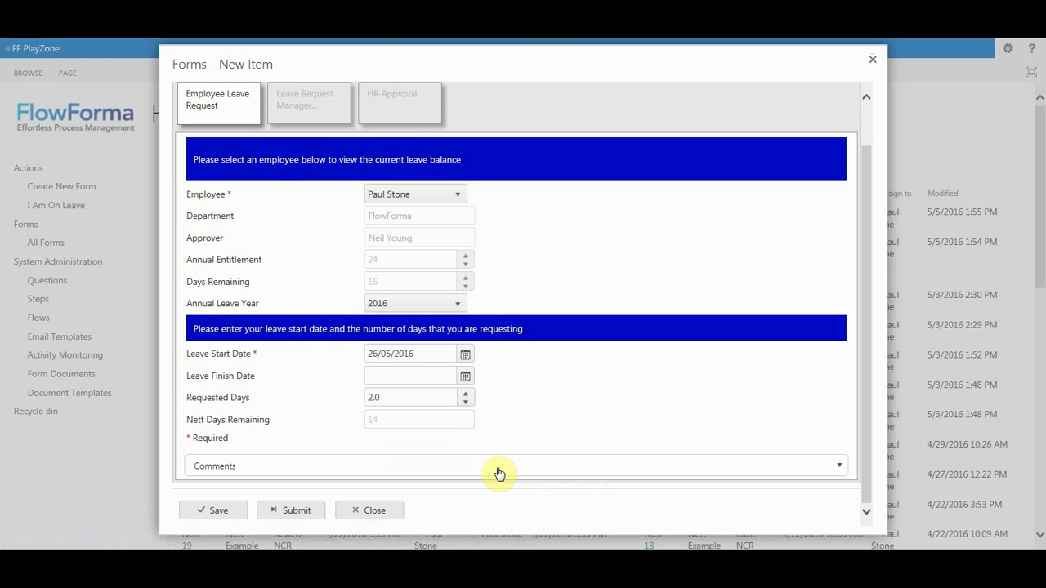
Submit the request to the manager and mark the manager's approval decision as No.
left_click(295, 511)
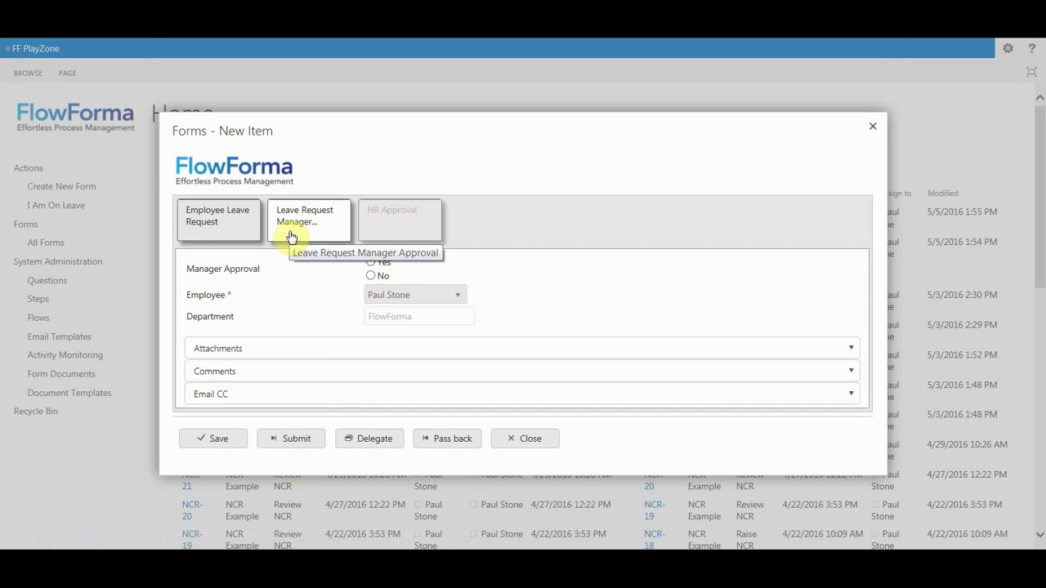
left_click(238, 226)
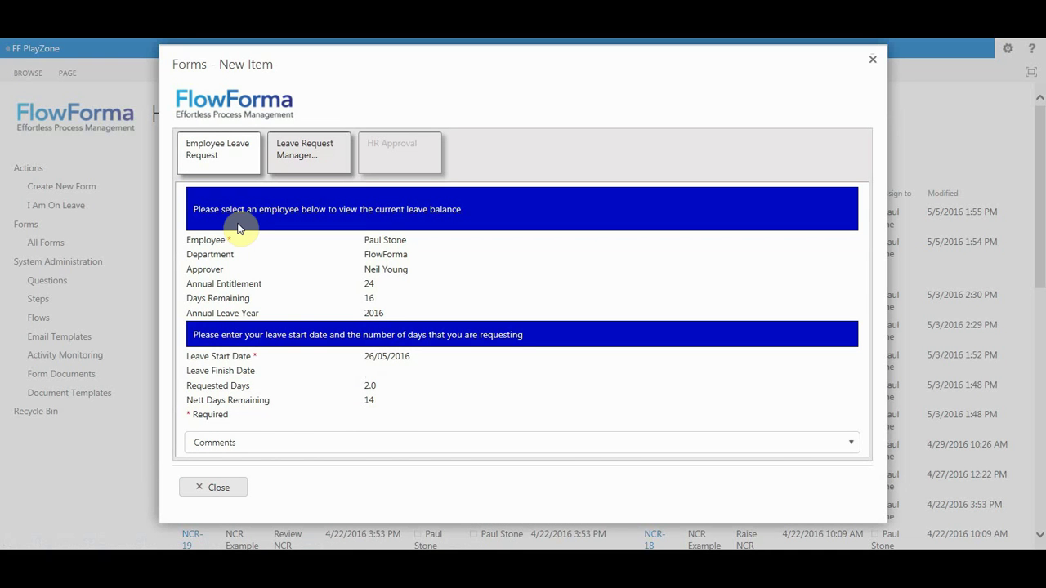
left_click(286, 161)
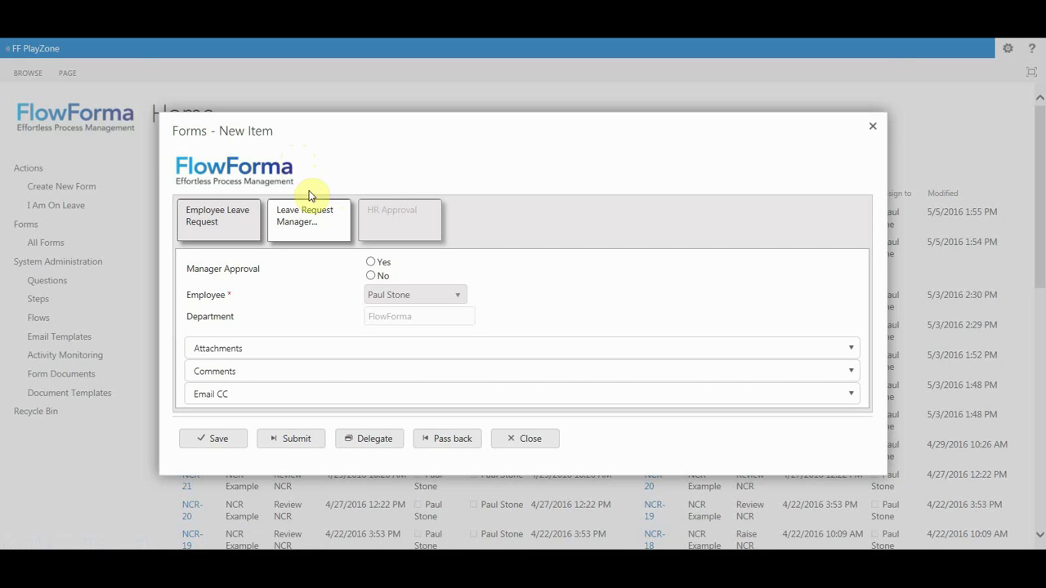
left_click(371, 277)
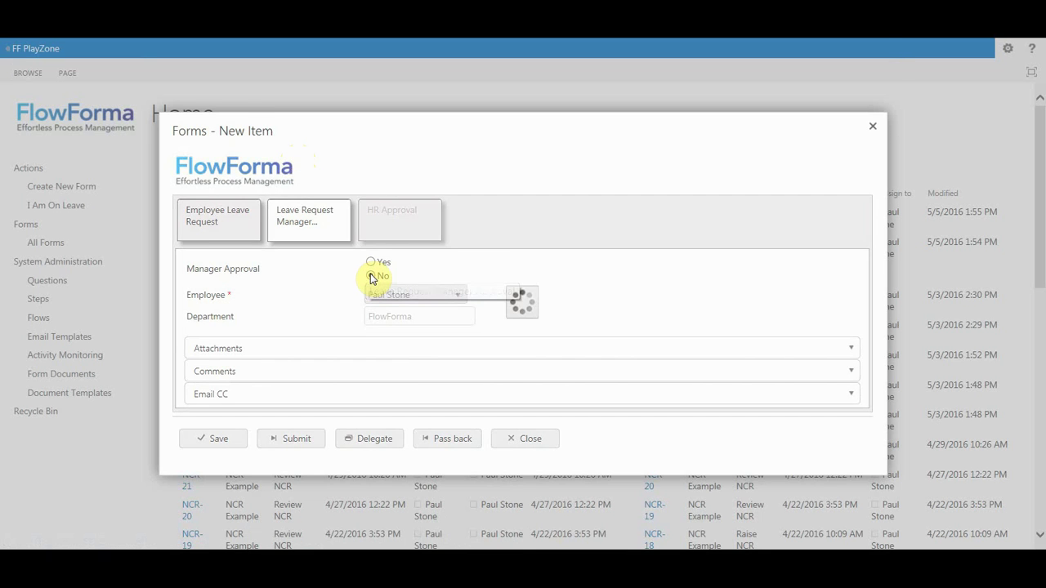
left_click(370, 273)
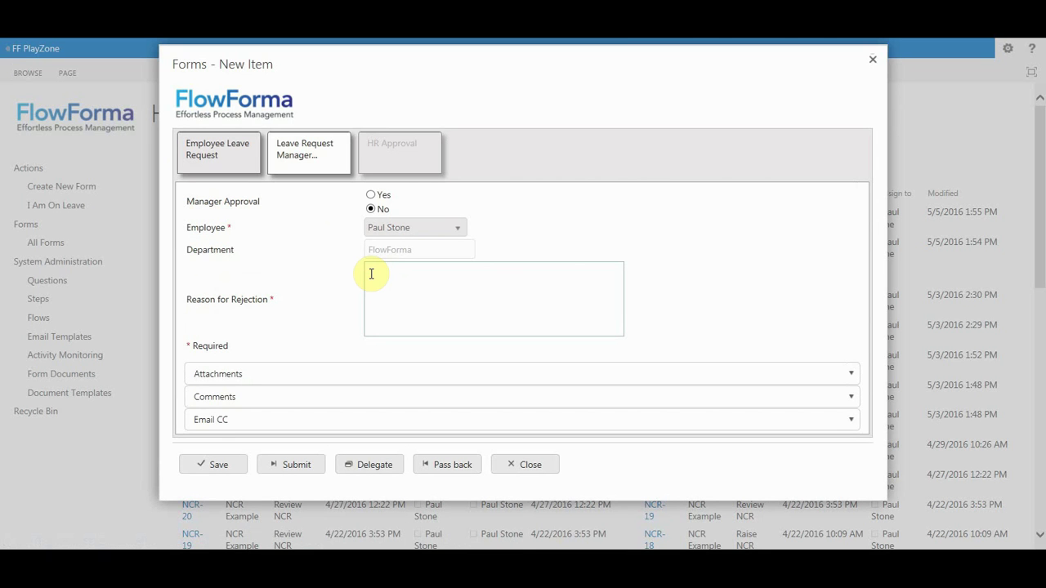
Enter 'jhgjhg' as the rejection reason, return it to the employee, then resubmit for approval.
type("jhgjhg")
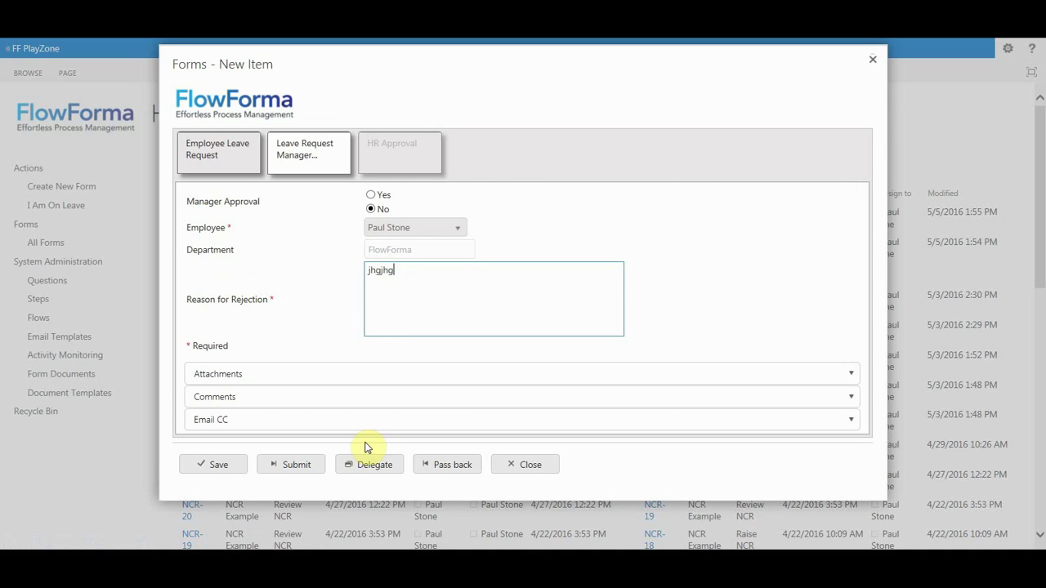
left_click(309, 463)
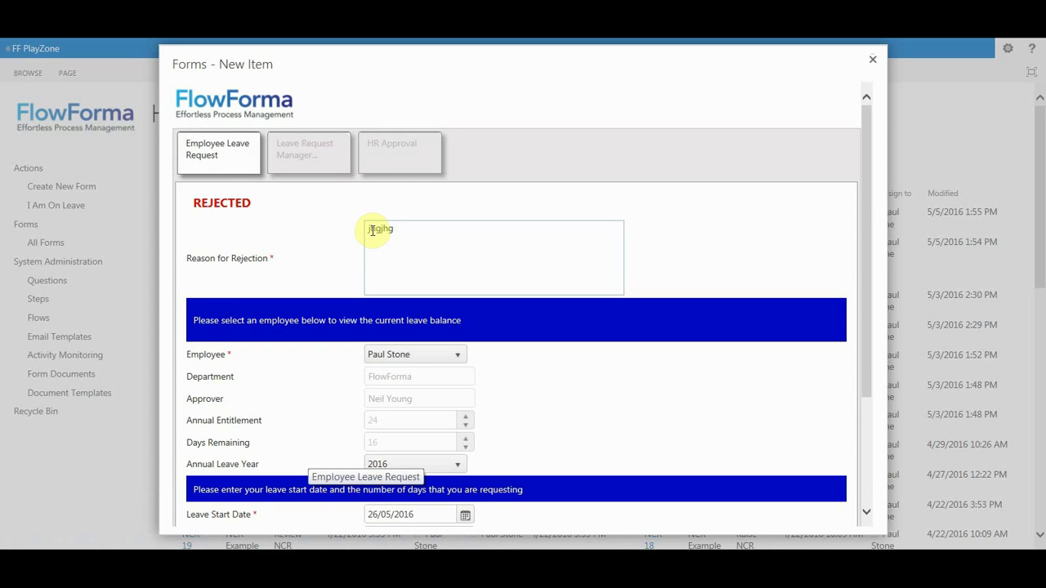
scroll(371, 230, "down", 3)
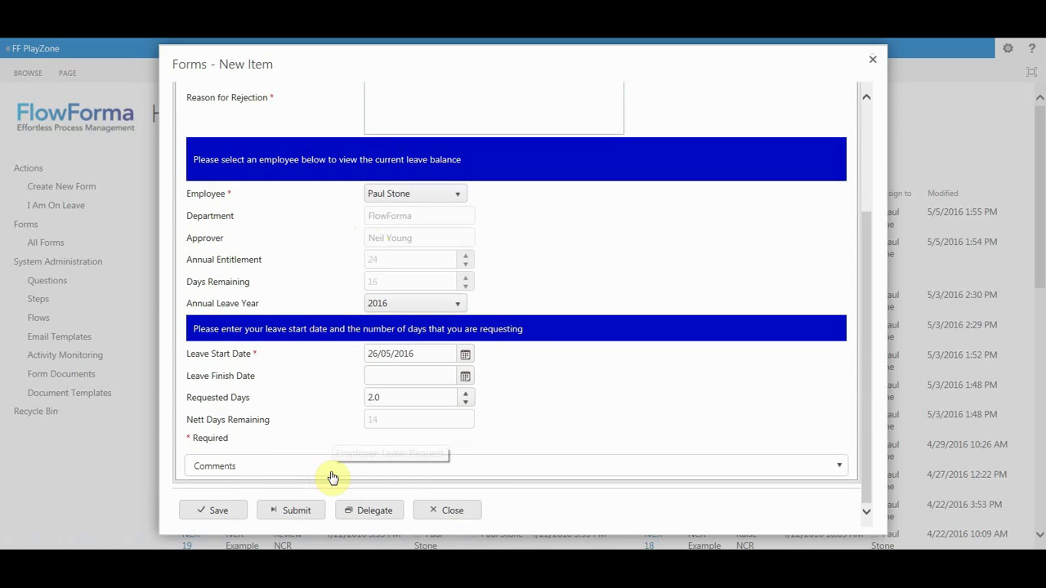
left_click(311, 518)
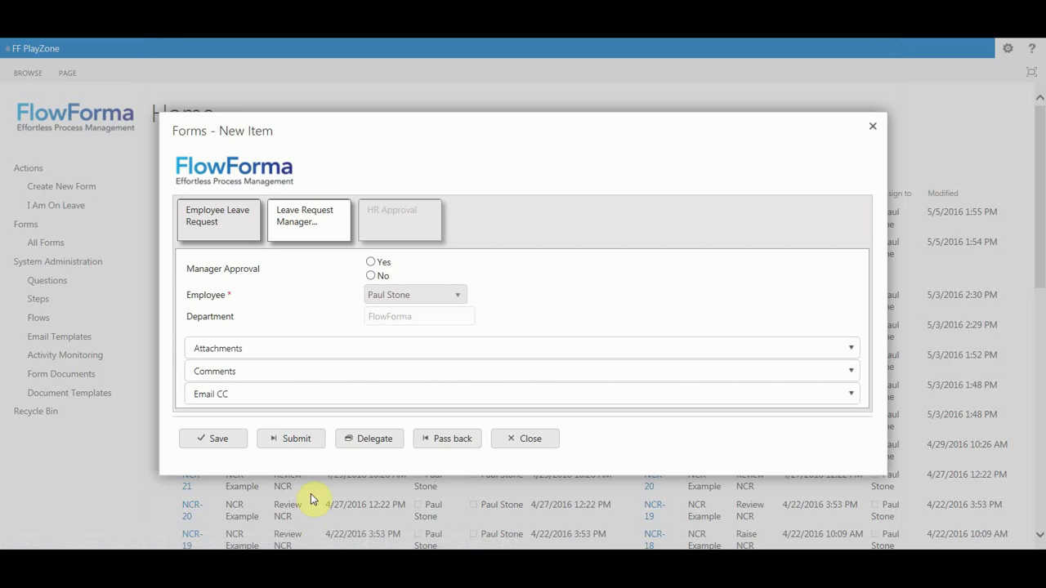
Approve the leave request as manager, moving it to HR Approval, and close the form.
left_click(370, 263)
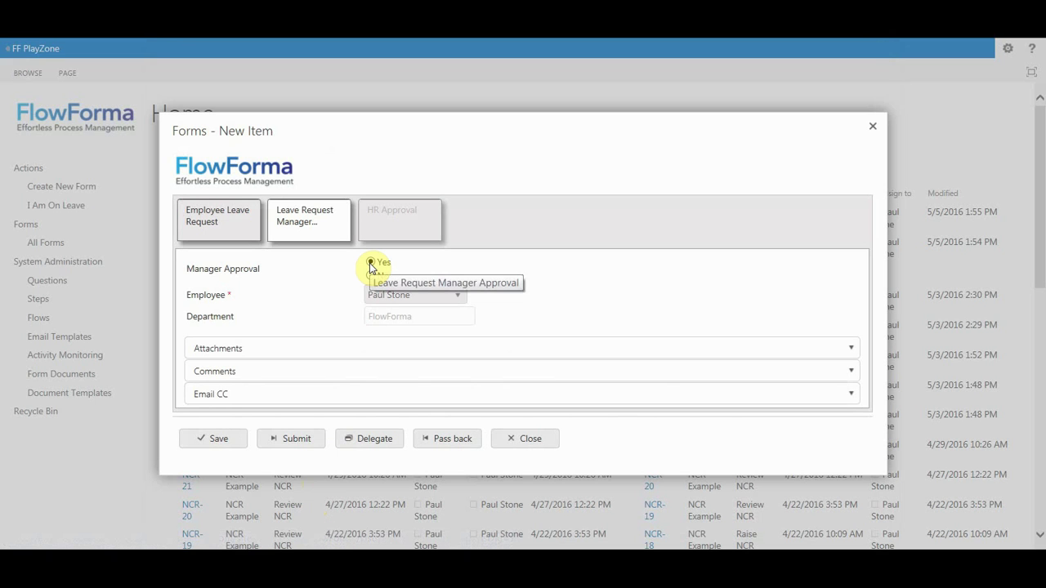
left_click(461, 355)
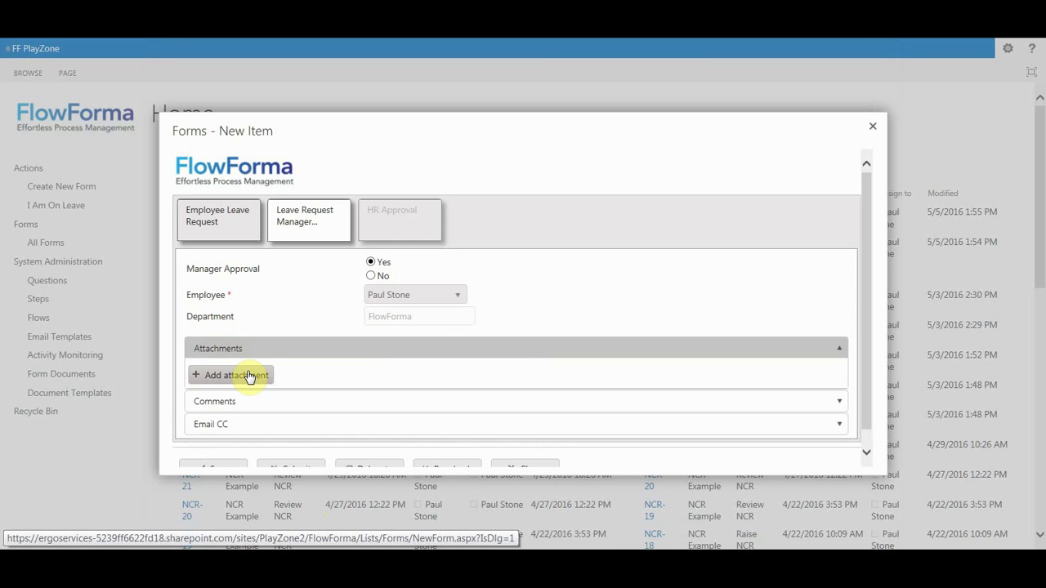
scroll(251, 377, "down", 1)
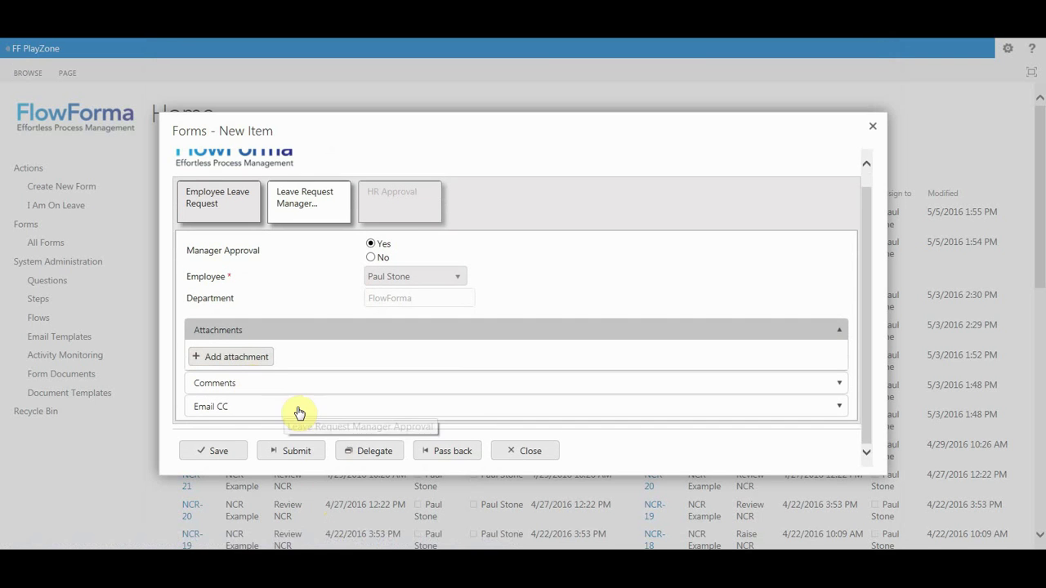
left_click(521, 455)
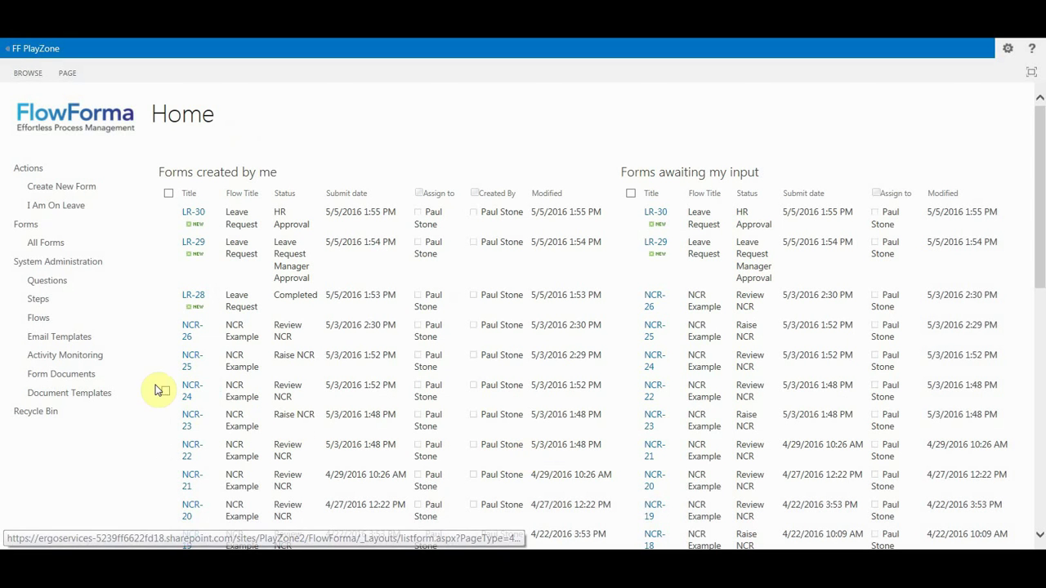
Open the Leave Request flow in Flow Designer and view the Employee question (Lookup, LR1, required).
left_click(44, 325)
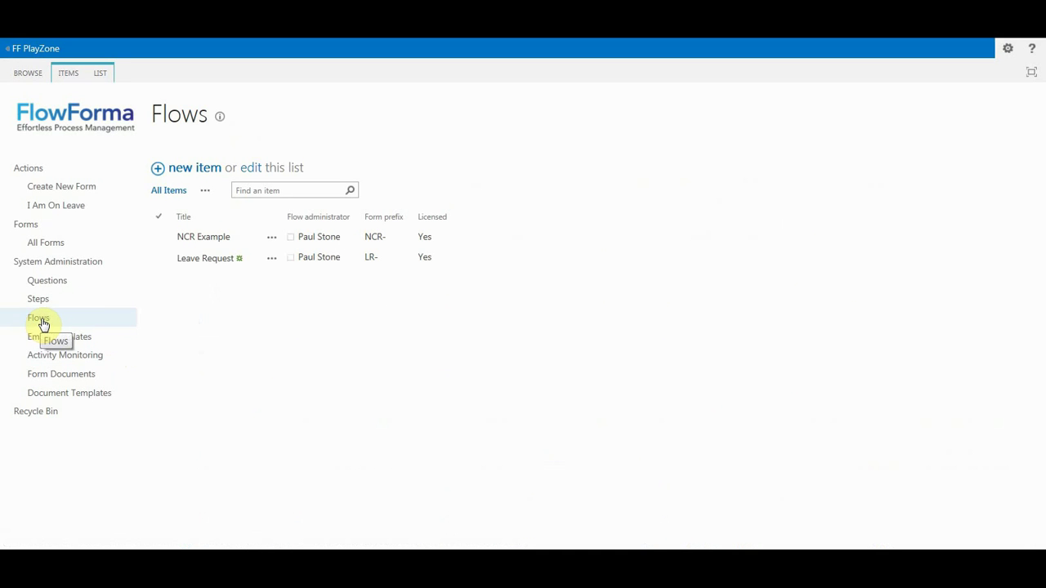
left_click(188, 265)
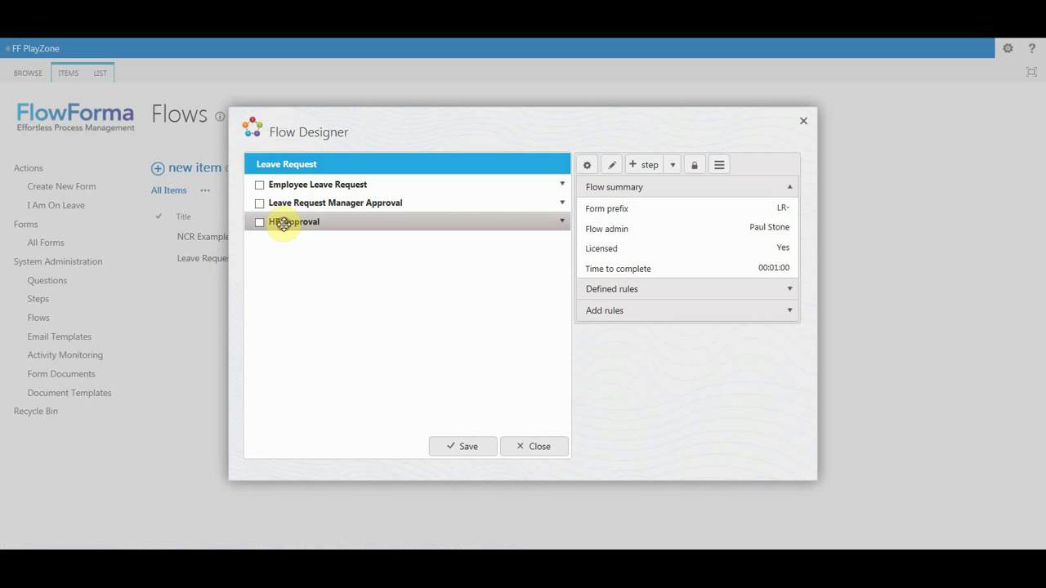
mouse_move(284, 224)
left_mouse_down()
mouse_move(279, 187)
mouse_move(290, 223)
left_mouse_up()
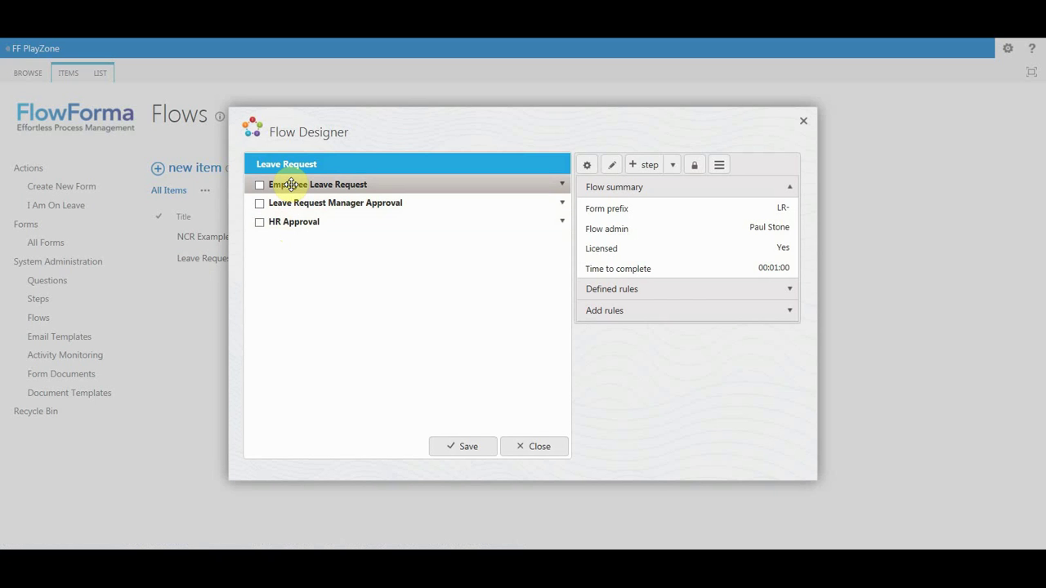
left_click(291, 185)
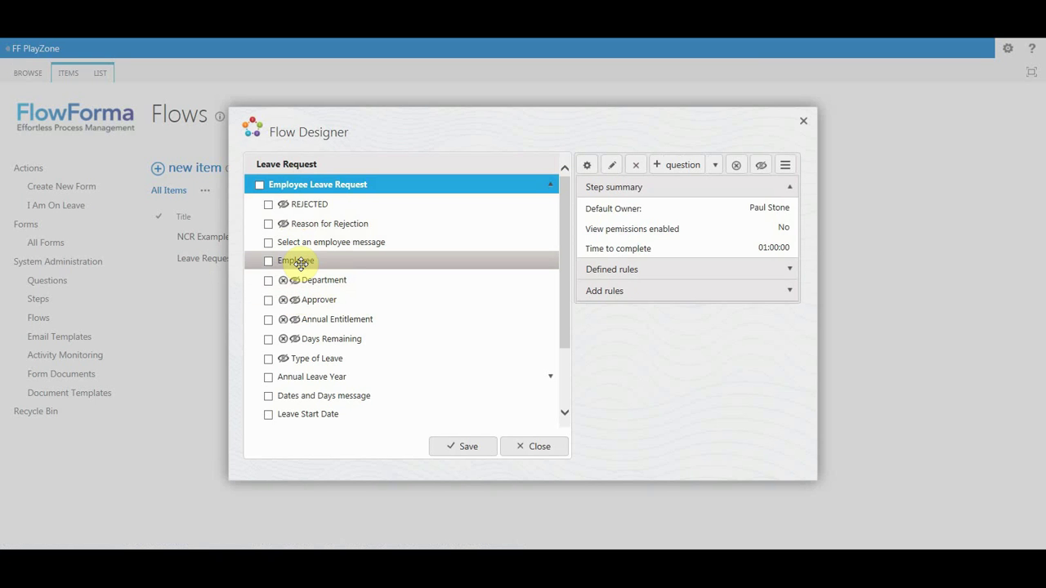
left_click(300, 263)
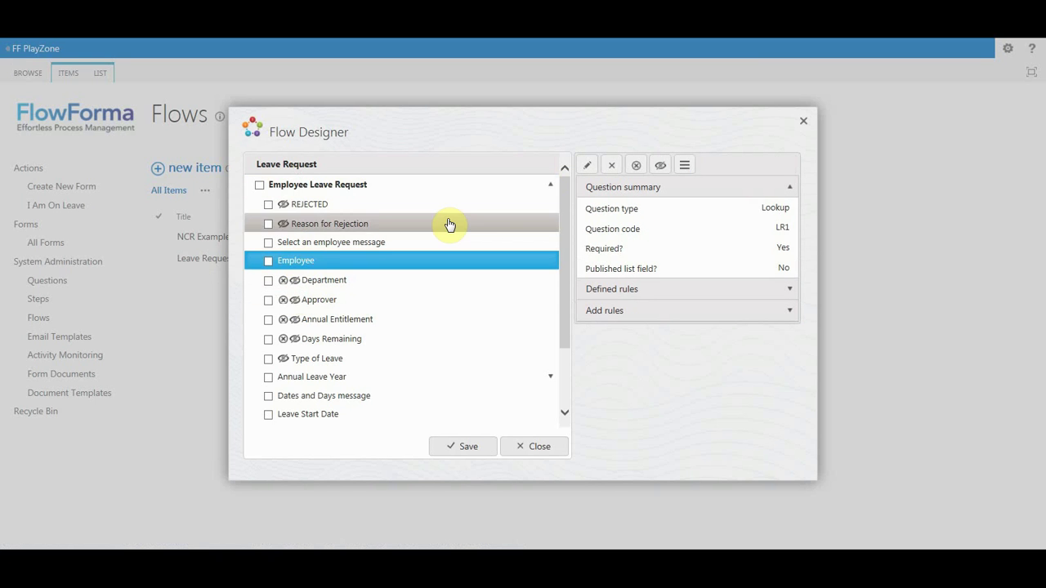
left_click(585, 168)
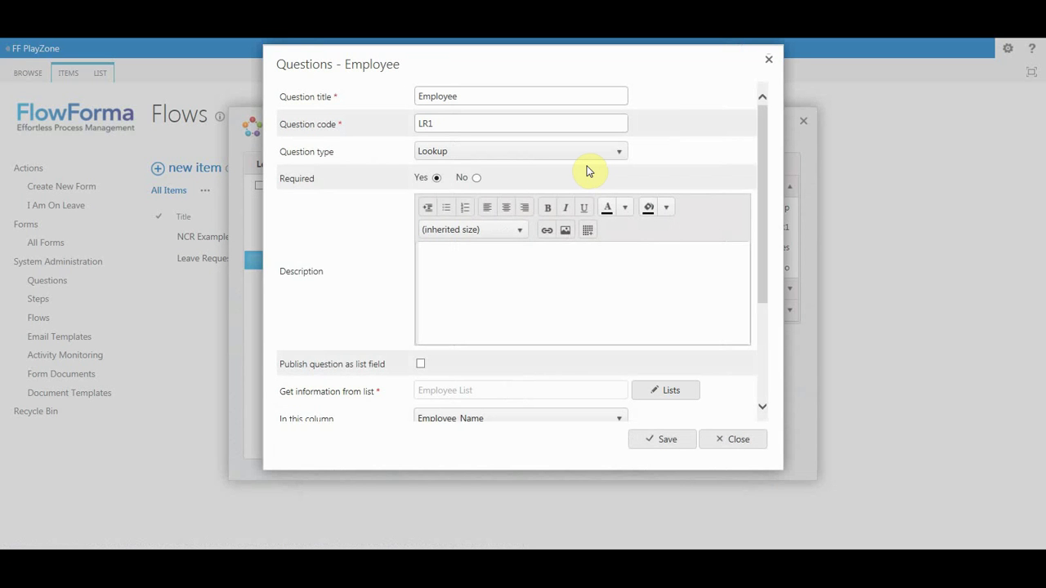
left_click_drag(761, 154, 772, 249)
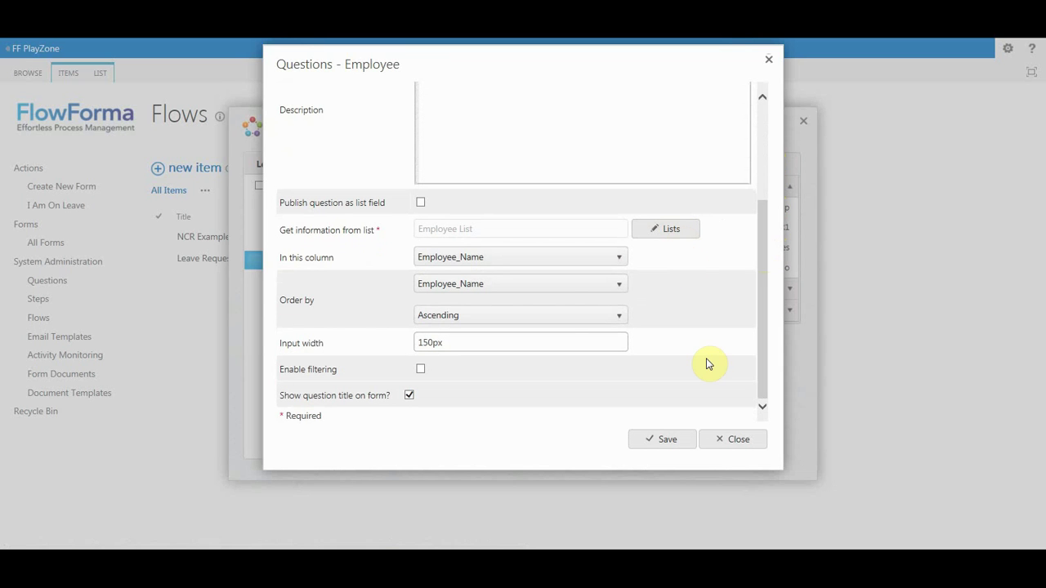
left_click(721, 442)
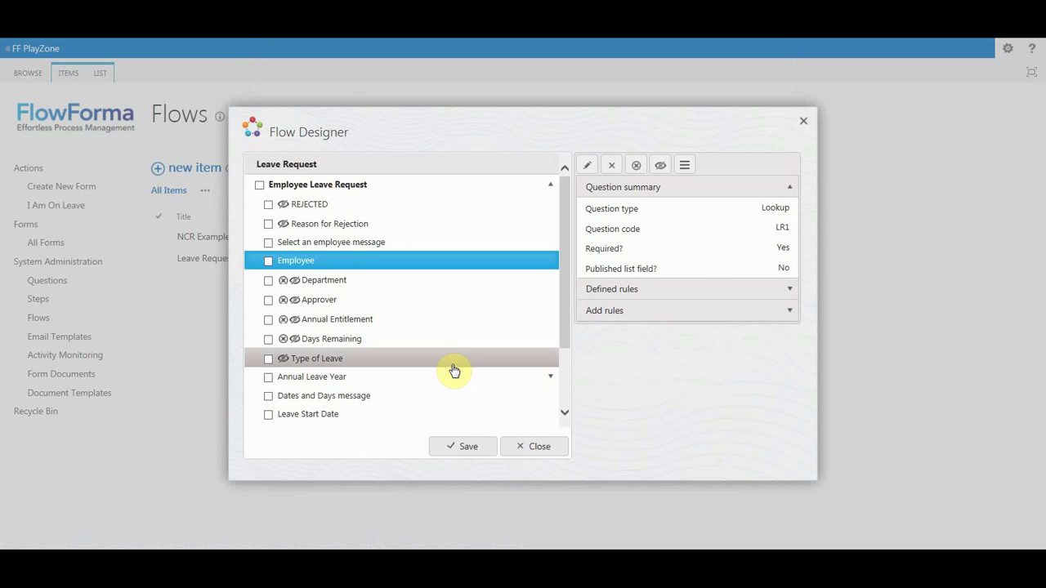
Open the Leave Start Date (LR8) question's settings and set its type to Person or group.
left_click(455, 414)
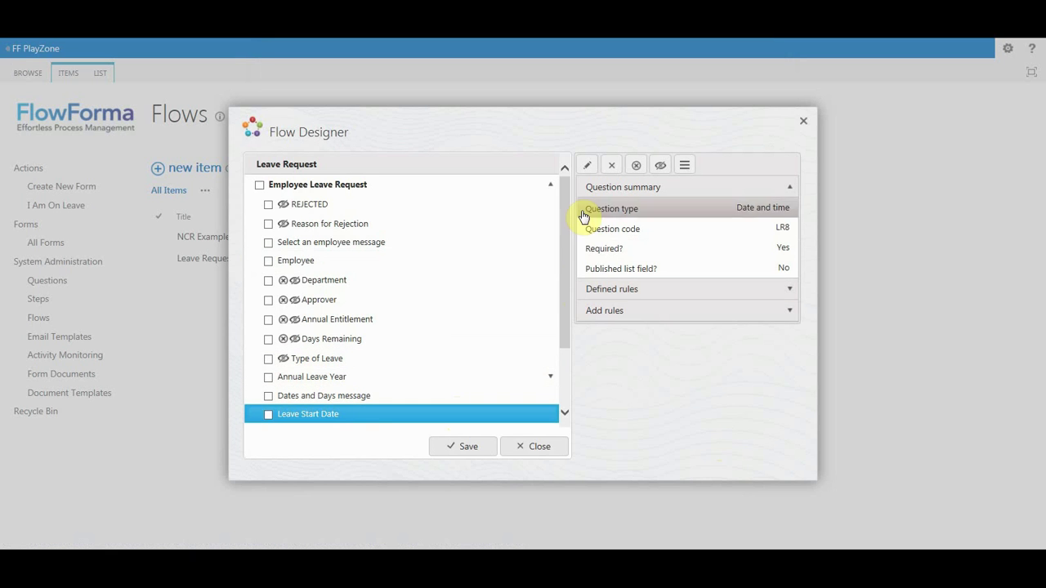
left_click(585, 165)
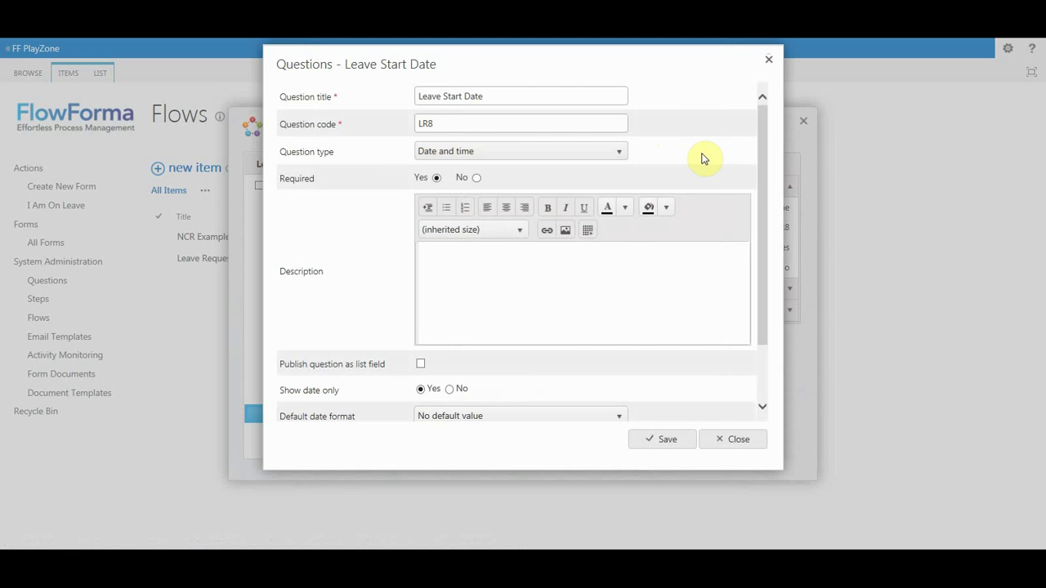
left_click(620, 155)
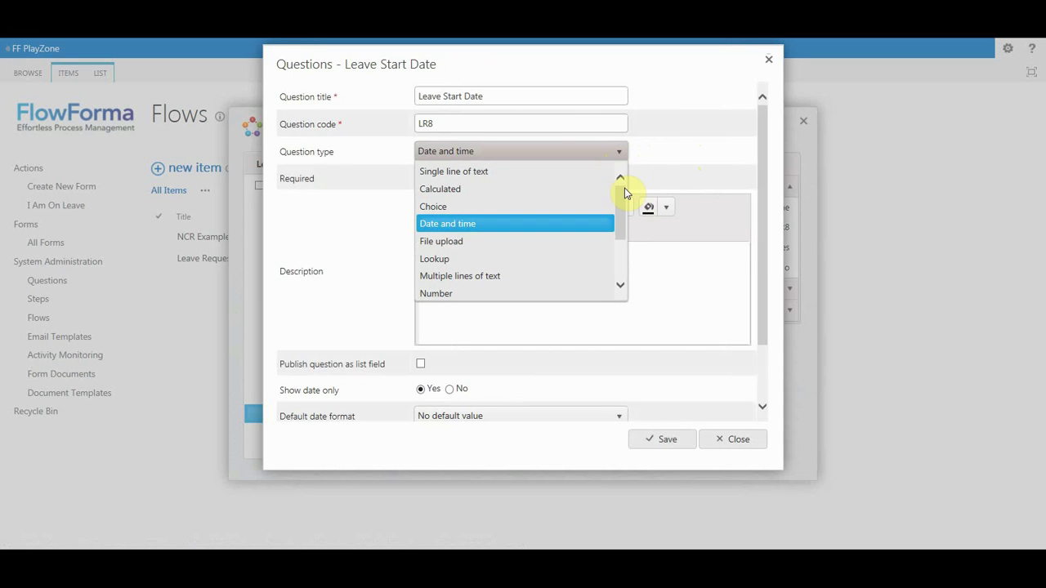
left_click_drag(623, 197, 604, 233)
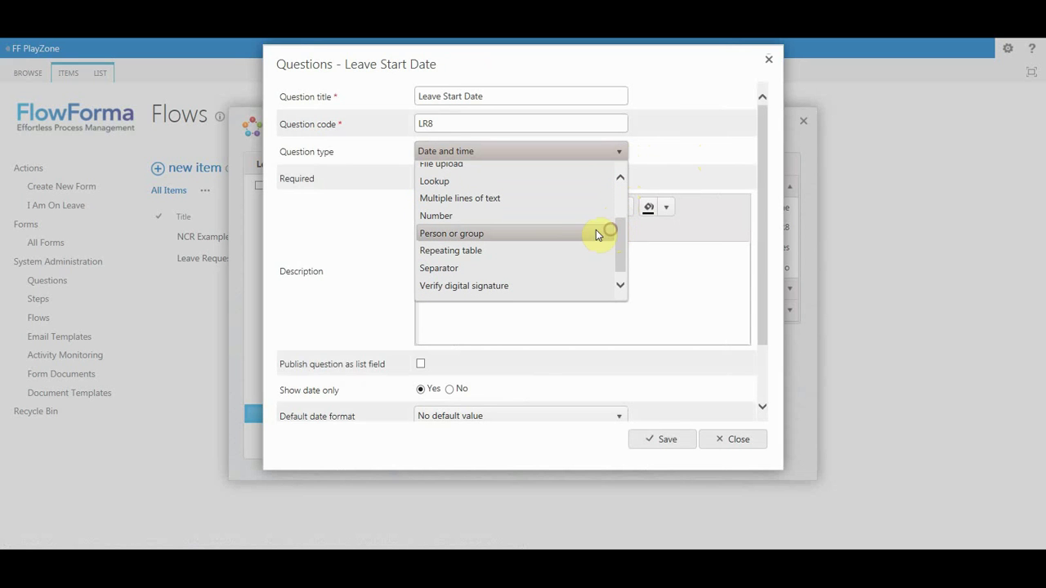
left_click(550, 235)
Change the Leave Start Date question type to File upload, targeting Form Documents.
left_click_drag(760, 243, 759, 294)
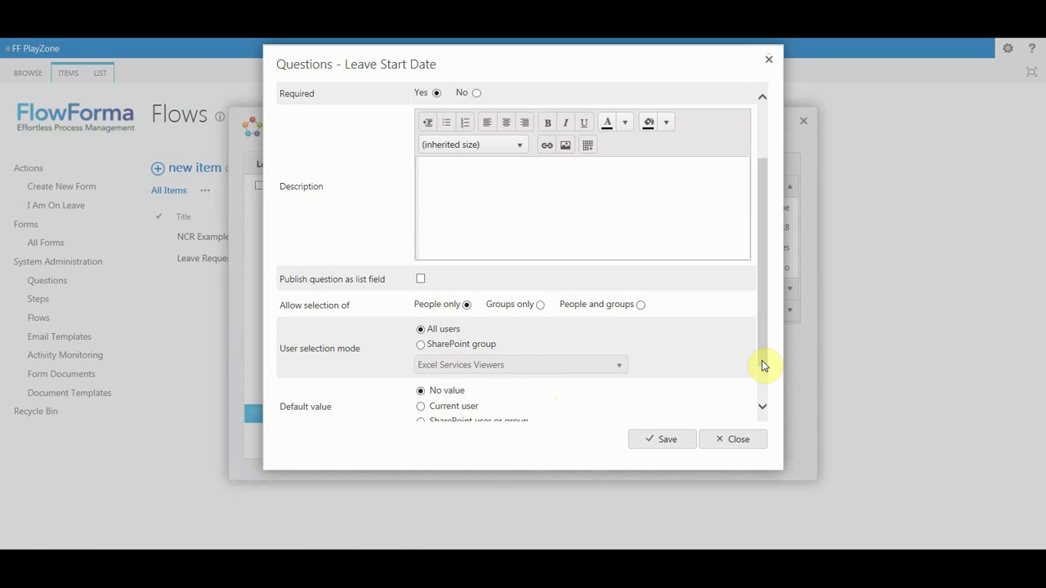
left_click_drag(762, 365, 754, 280)
left_click(614, 148)
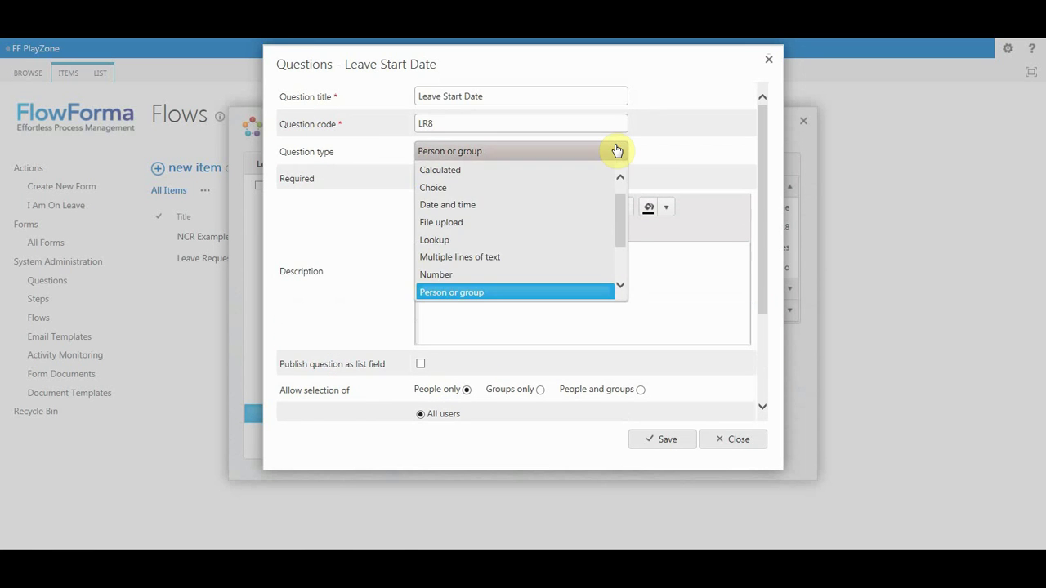
left_click(529, 222)
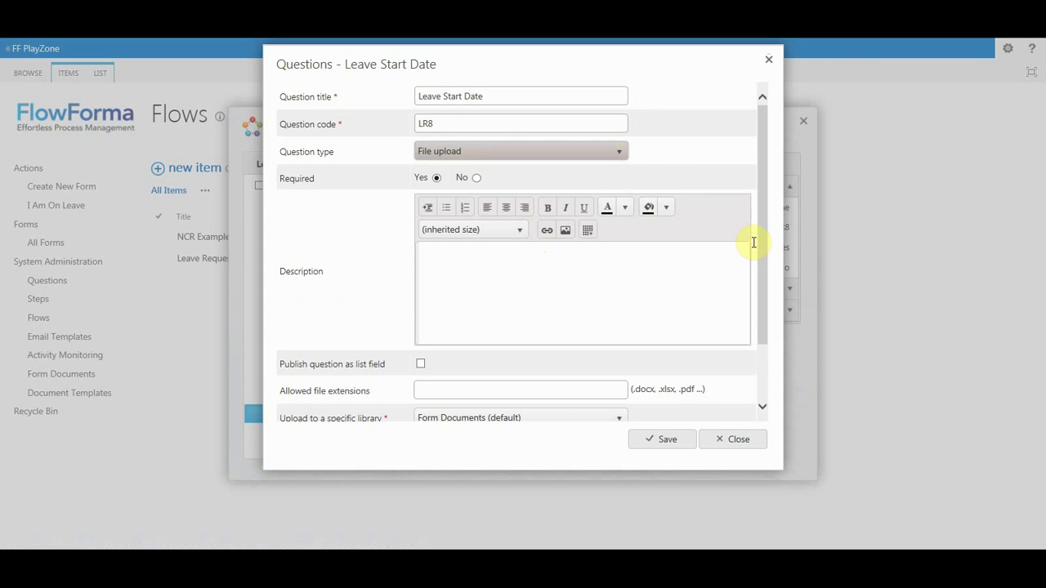
left_click(764, 247)
left_click_drag(765, 247, 760, 204)
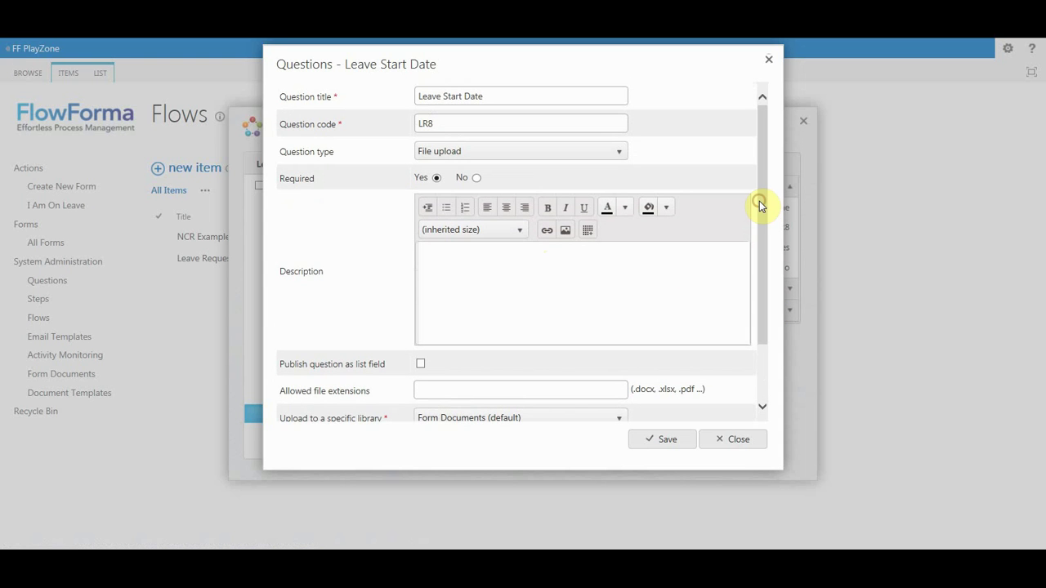
Discard the question settings and open the Employee question's Hide / Show question rule for editing.
left_click(730, 448)
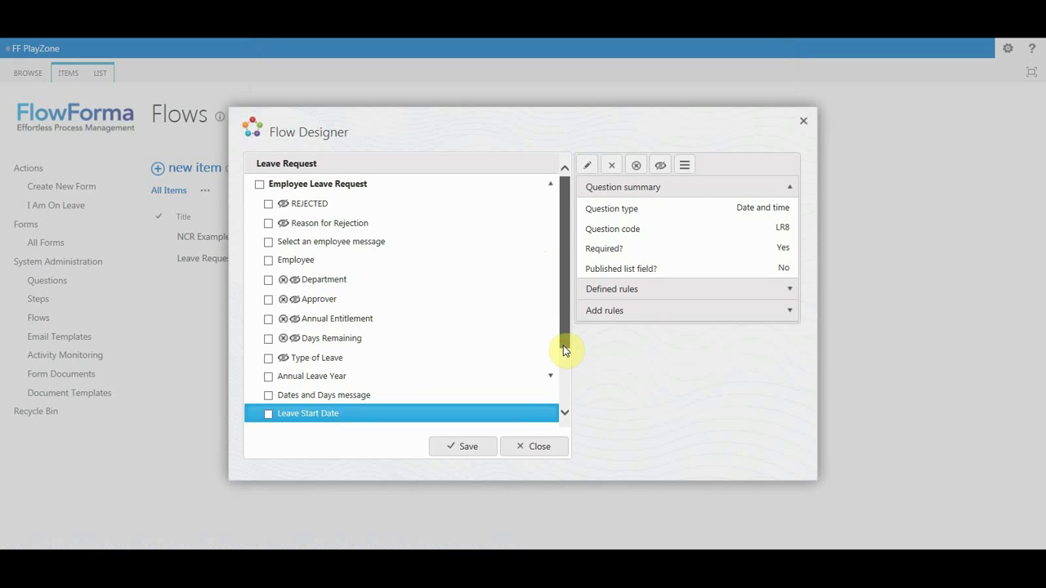
left_click(373, 263)
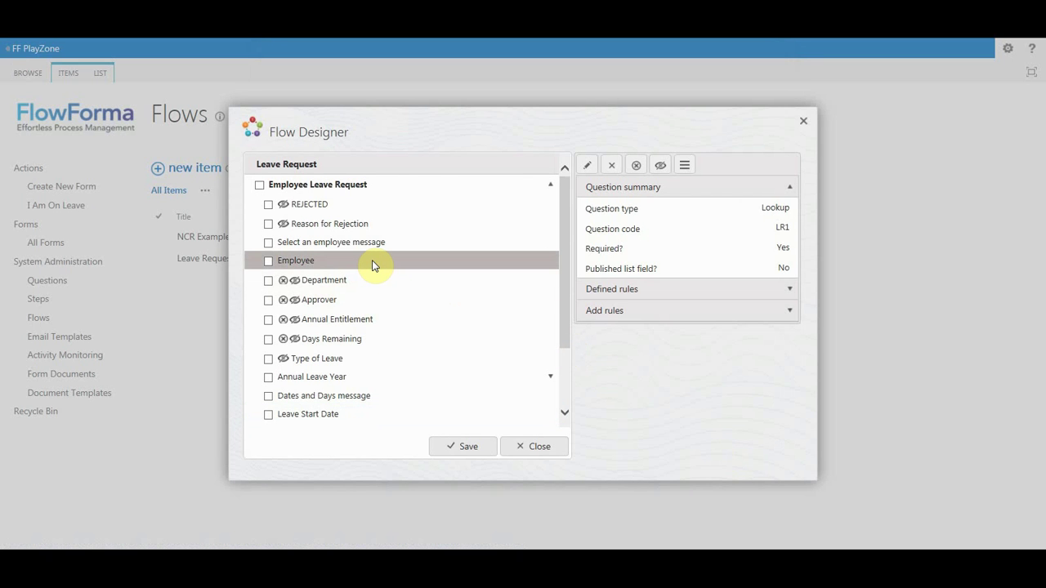
left_click(608, 290)
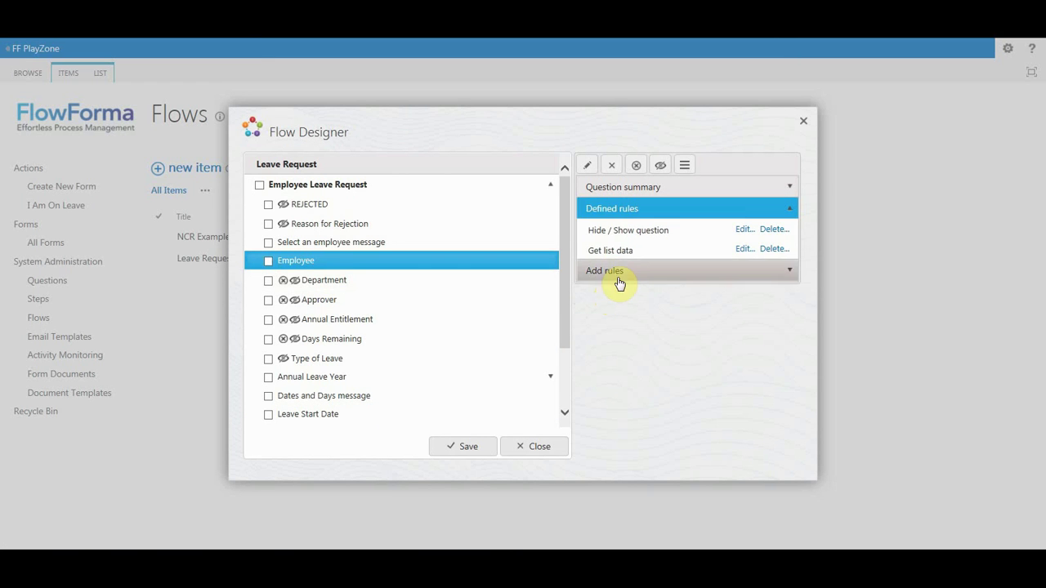
left_click(744, 231)
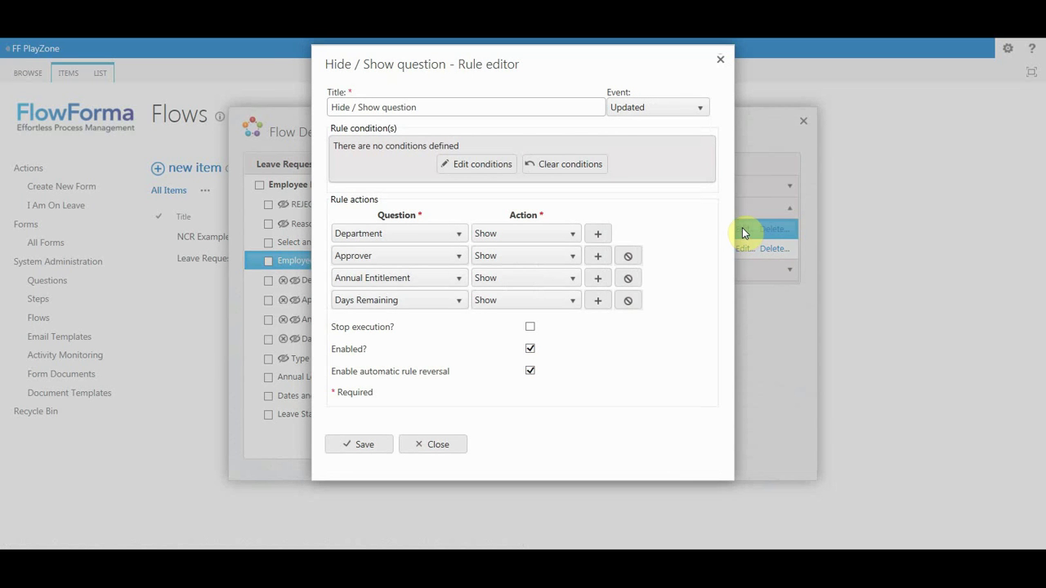
Add a rule condition on the Employee question matching an employee's name, then close the rule unsaved.
left_click(496, 167)
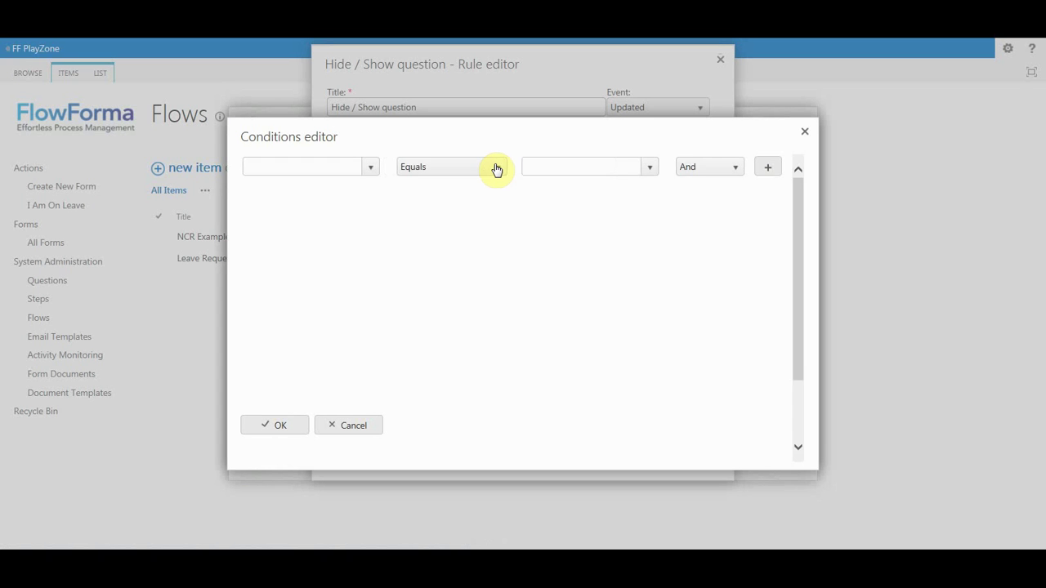
left_click(368, 167)
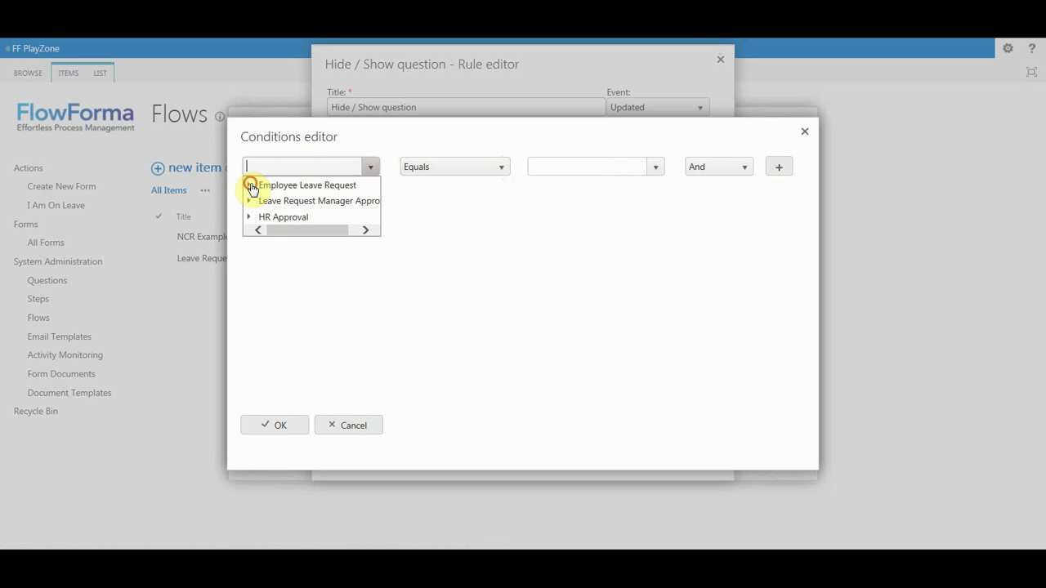
left_click(253, 187)
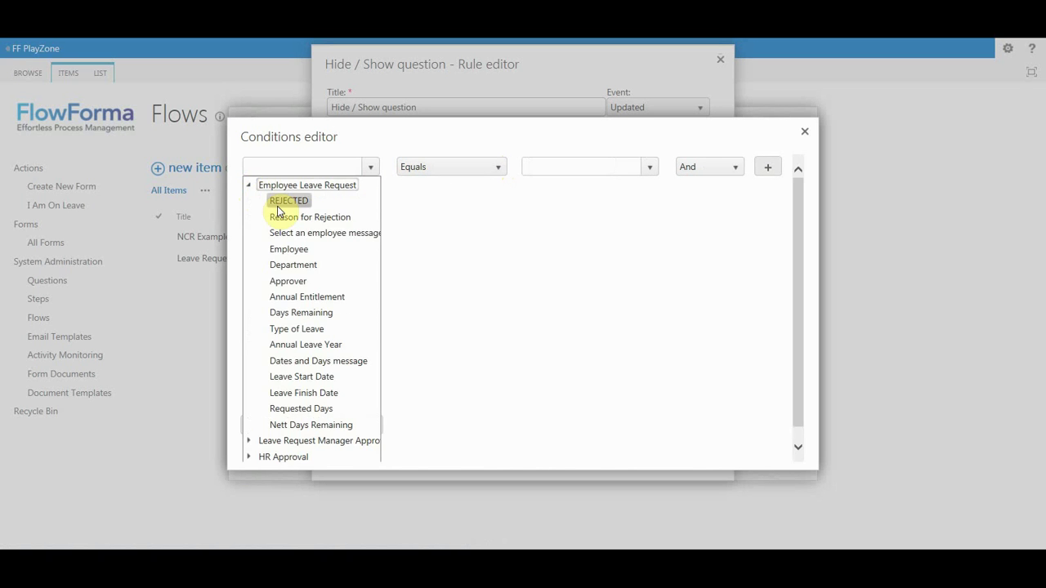
left_click(282, 249)
left_click(549, 164)
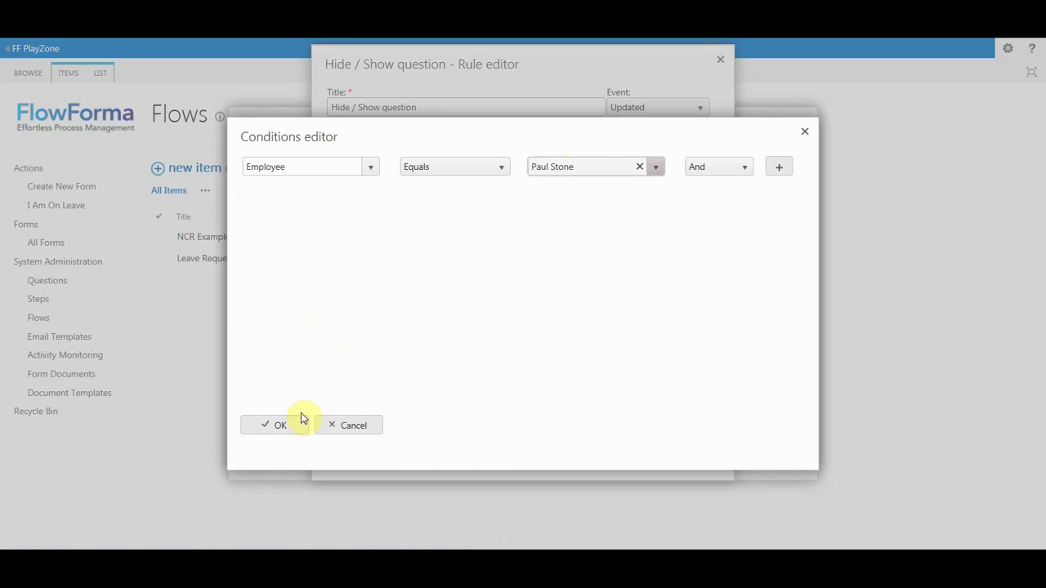
left_click(292, 426)
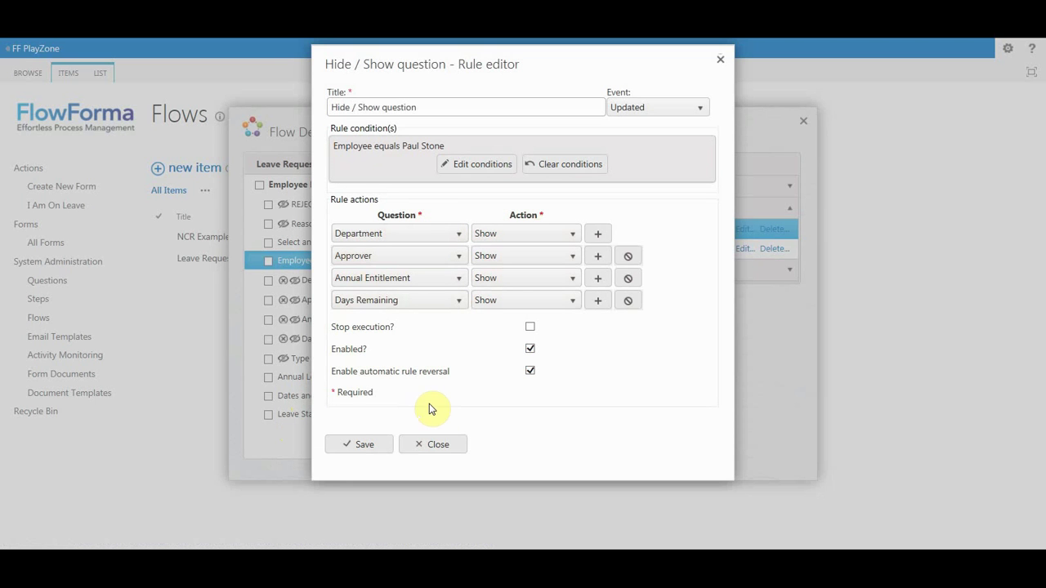
left_click(433, 444)
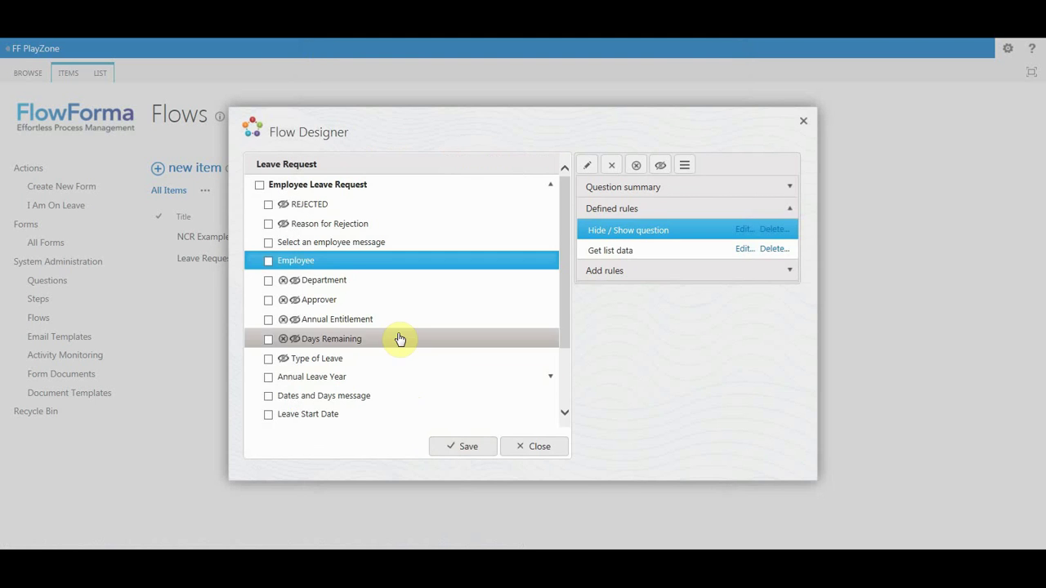
Draft a Hide / Show step rule on Employee Leave Request targeting Leave Request Manager Approval, then discard it.
left_click(369, 182)
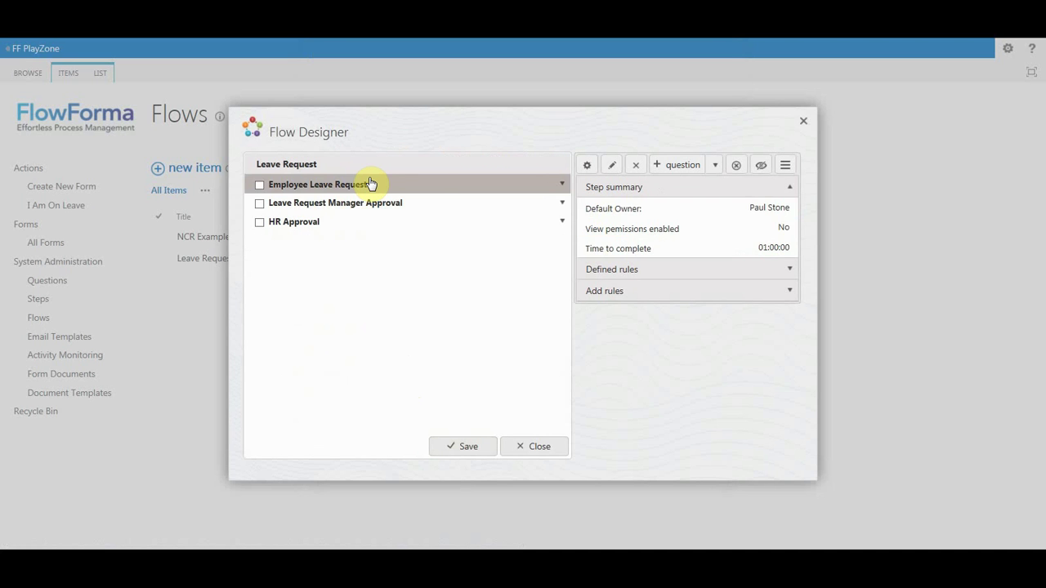
left_click(626, 291)
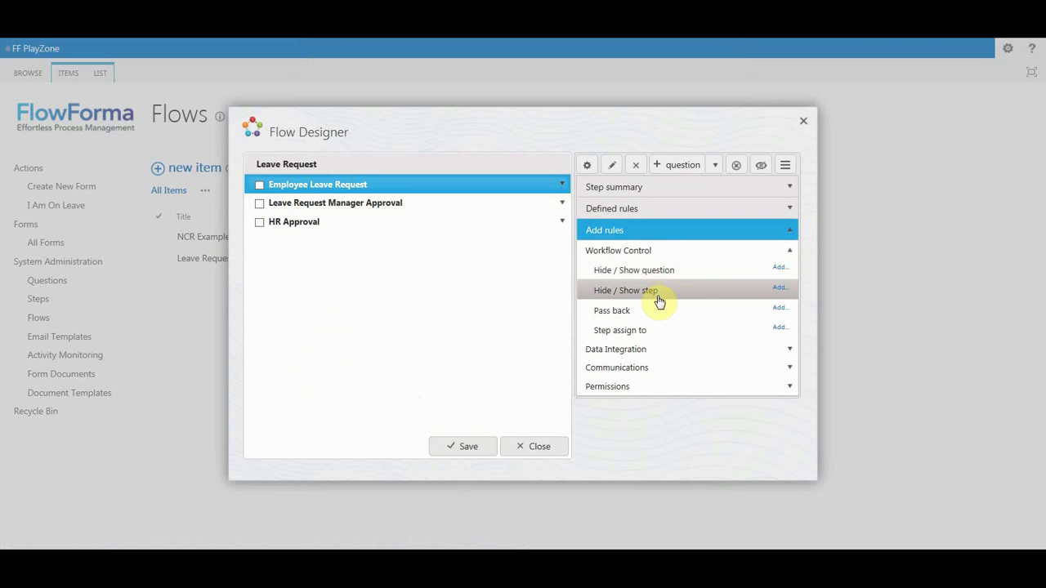
left_click(780, 290)
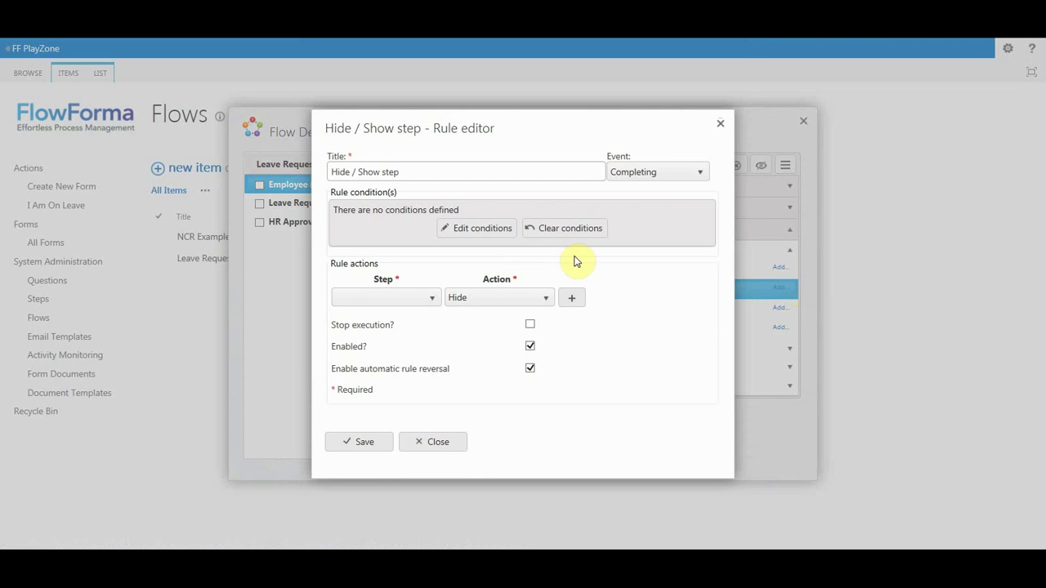
left_click(433, 297)
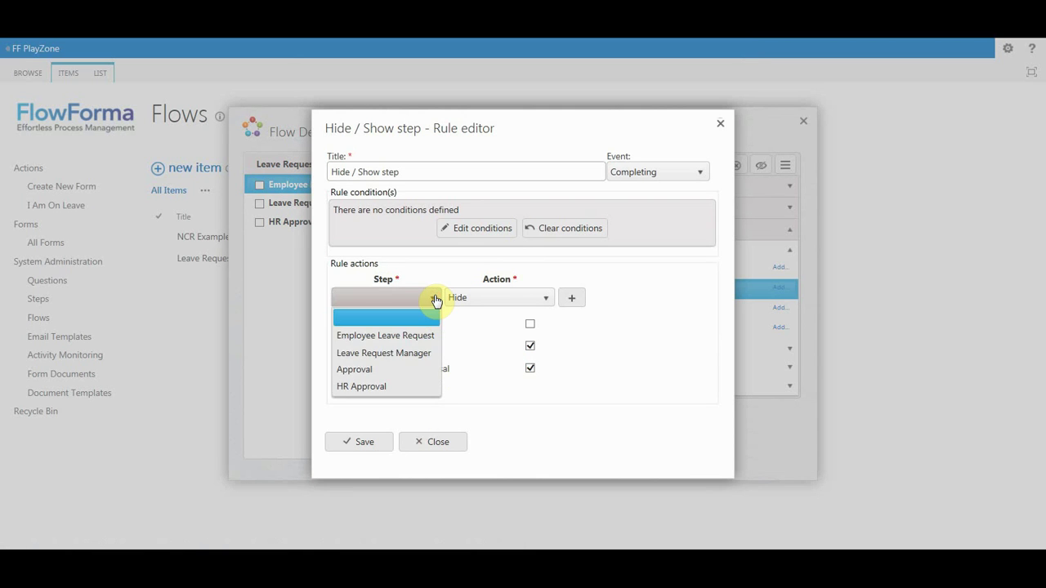
left_click(394, 365)
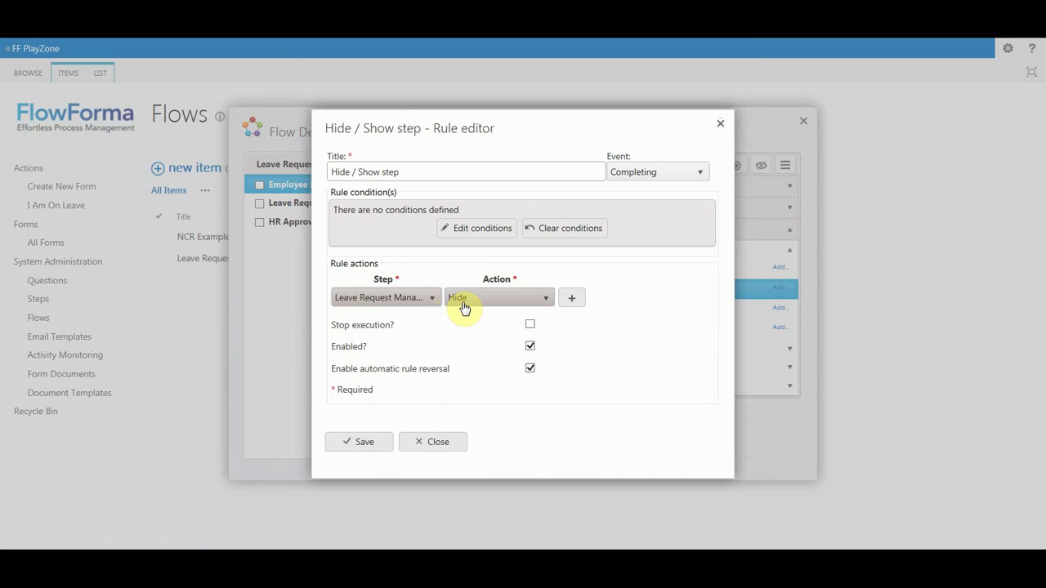
left_click(464, 302)
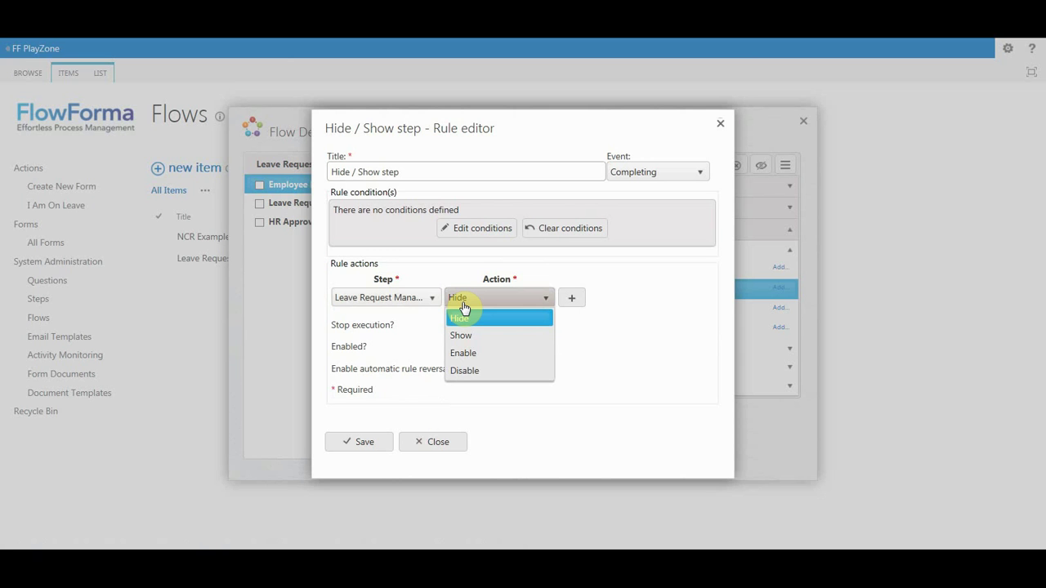
left_click(441, 442)
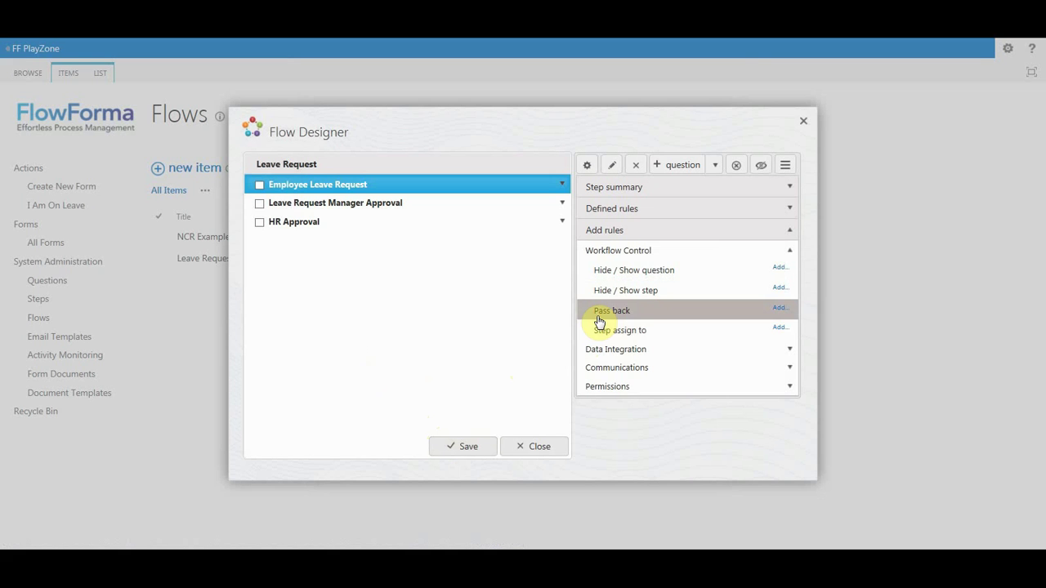
Review the Pass back and Step assign to rules, then the Data Integration rules: Get list data, Add / Update form, Get user profile property.
left_click(599, 317)
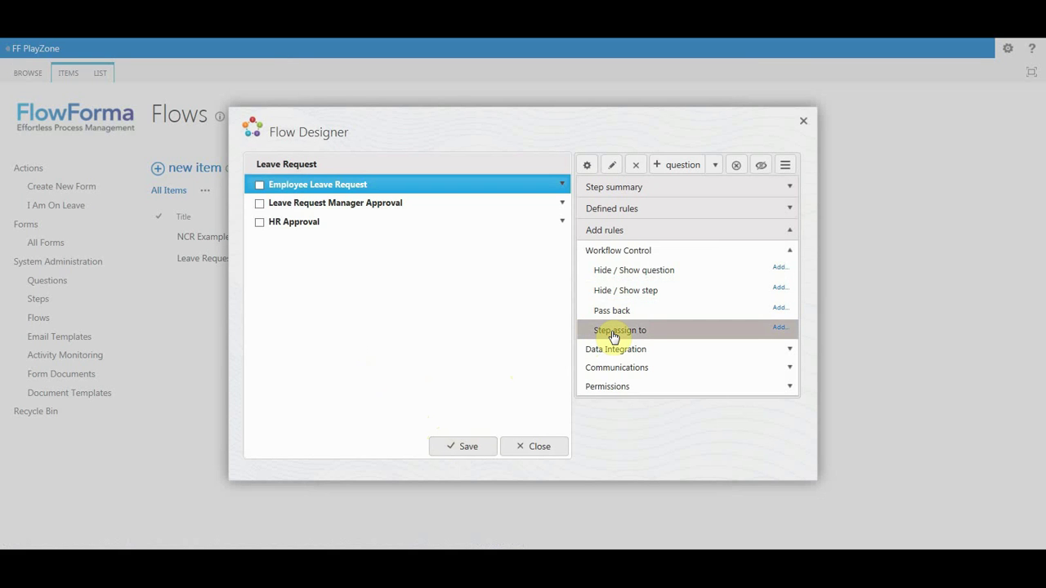
left_click(614, 335)
left_click(615, 349)
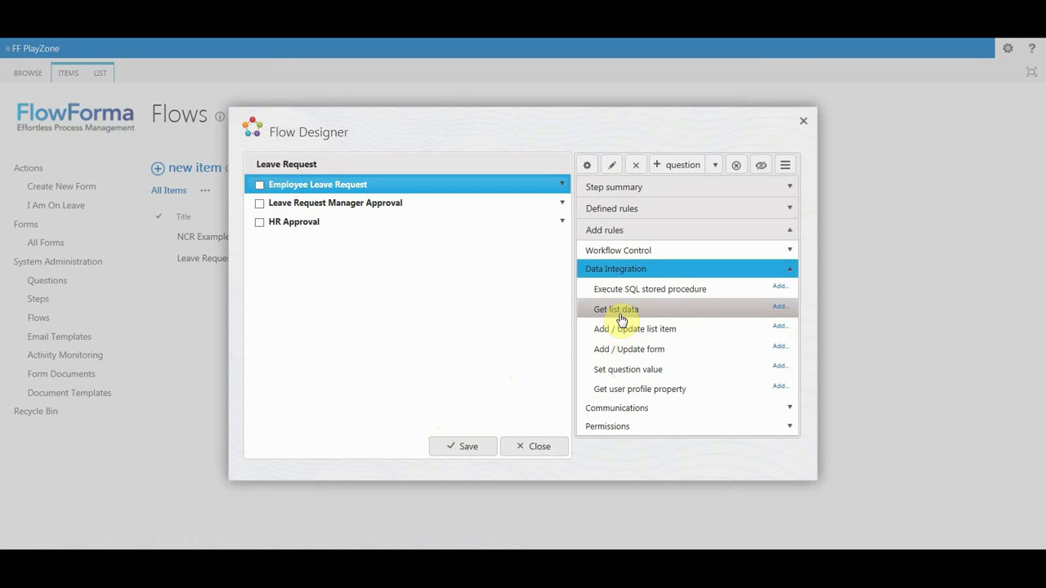
left_click(621, 319)
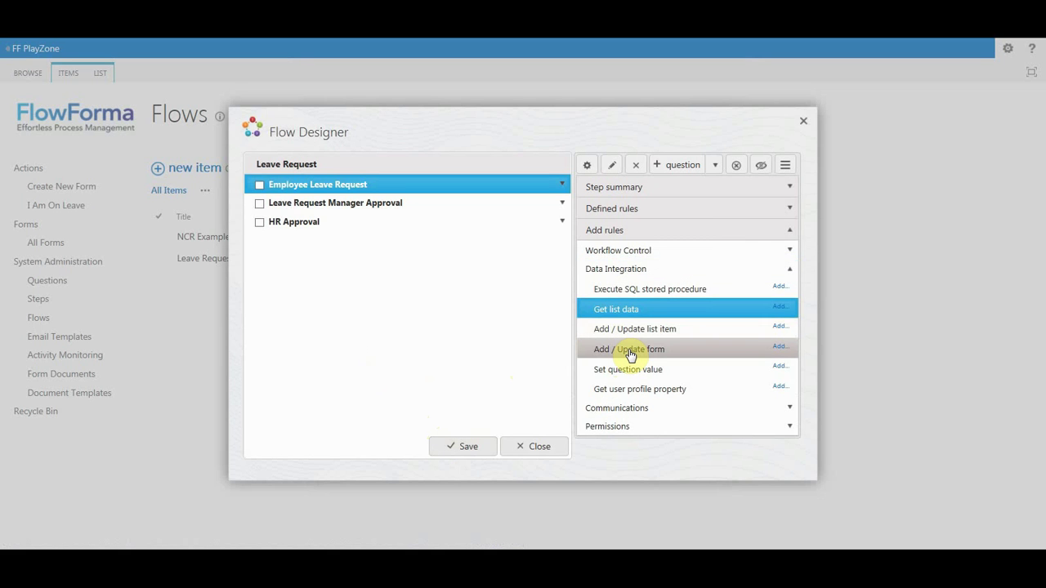
left_click(630, 354)
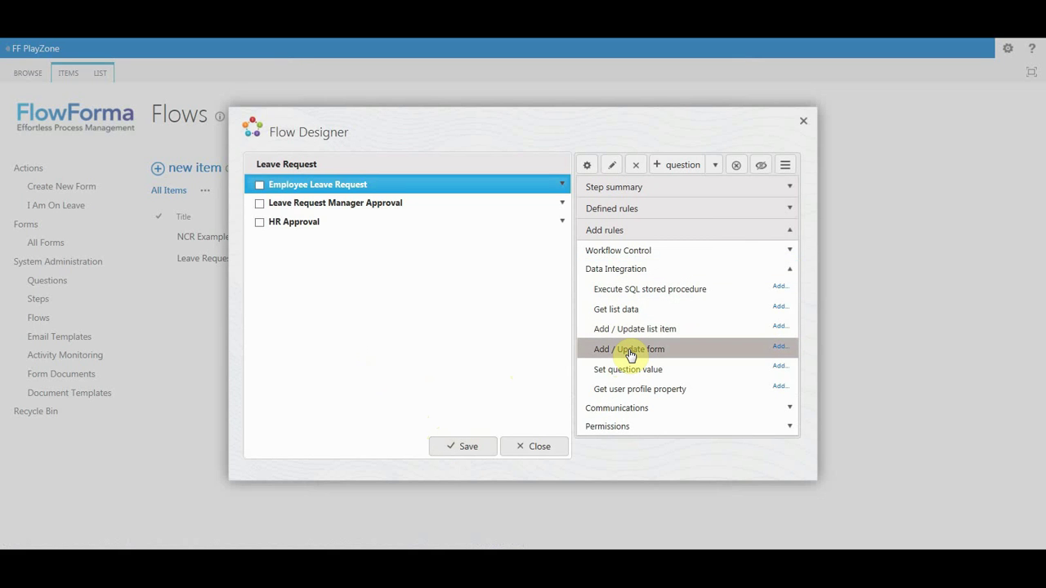
left_click(638, 397)
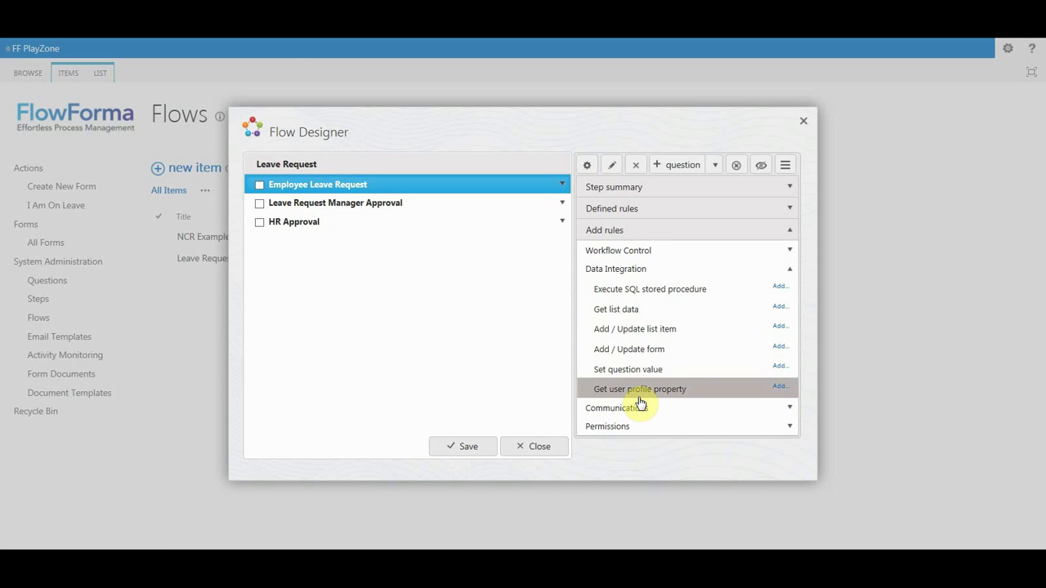
Under Communications, preview a new Send email rule in the Rule editor and close it unsaved.
left_click(631, 408)
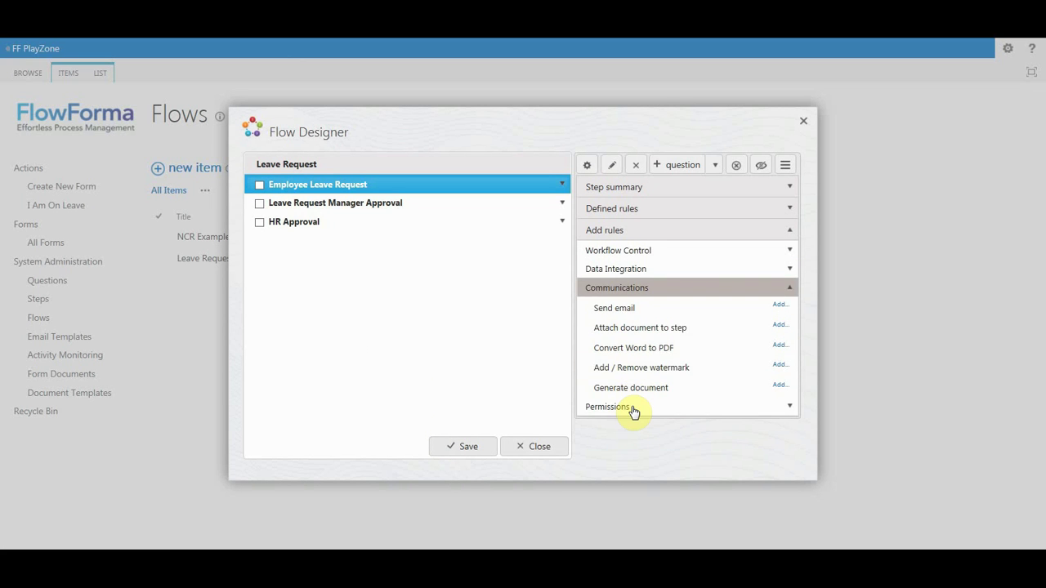
left_click(624, 311)
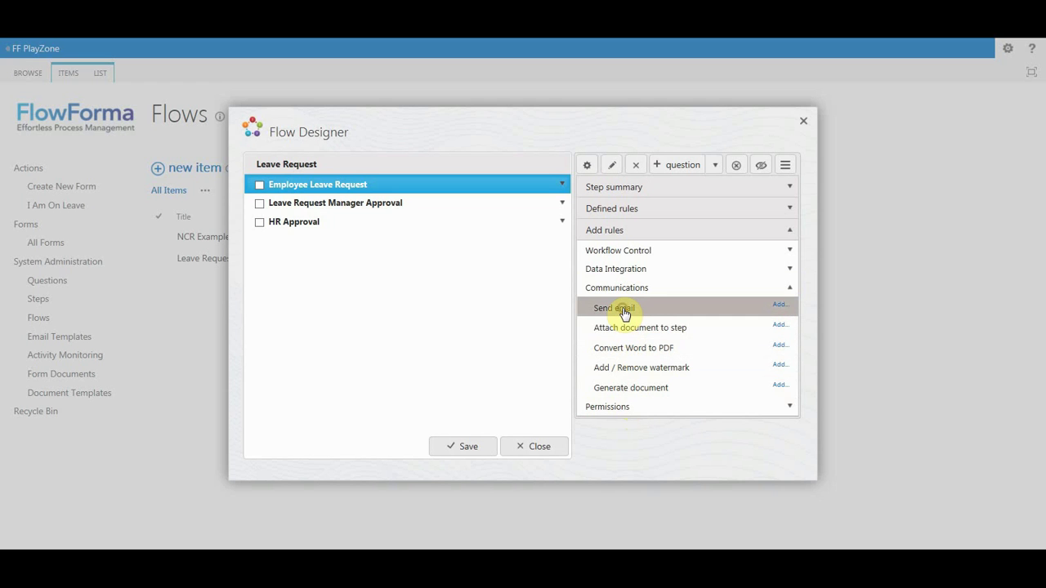
left_click(780, 307)
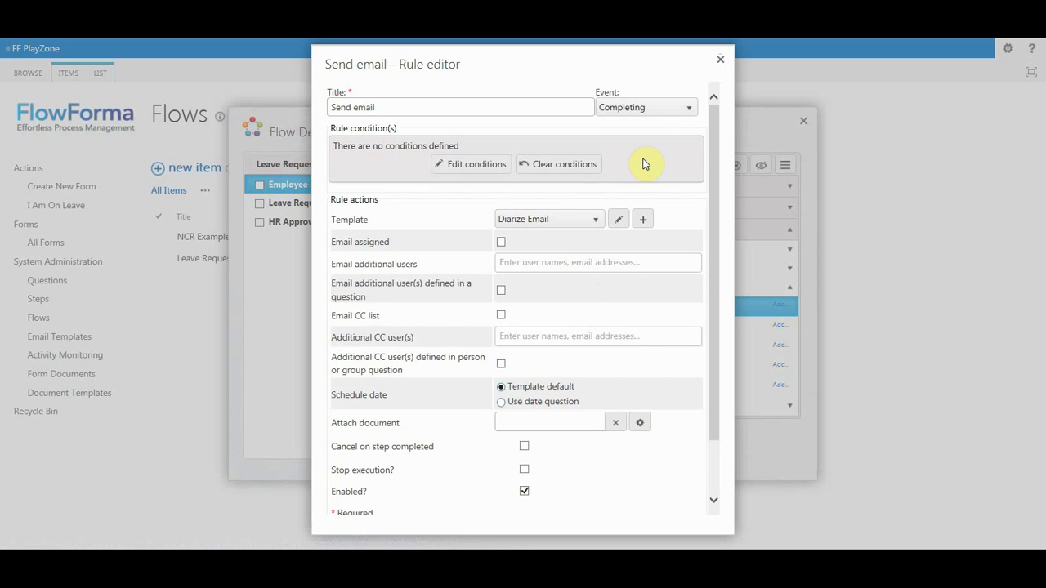
left_click(717, 63)
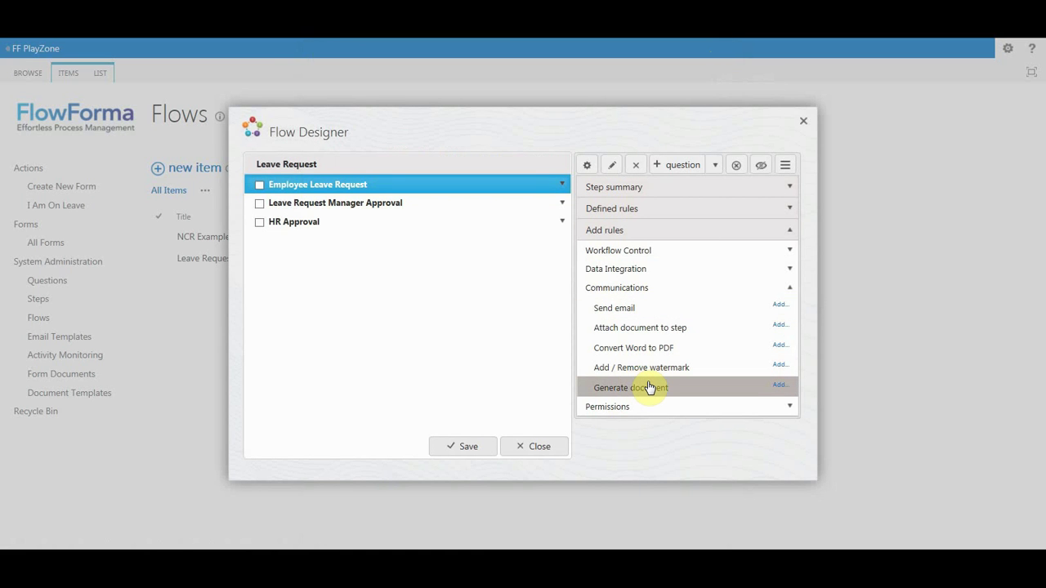
Review Generate document, Add / Remove watermark and Reset document permission rules, then exit discarding changes.
left_click(719, 387)
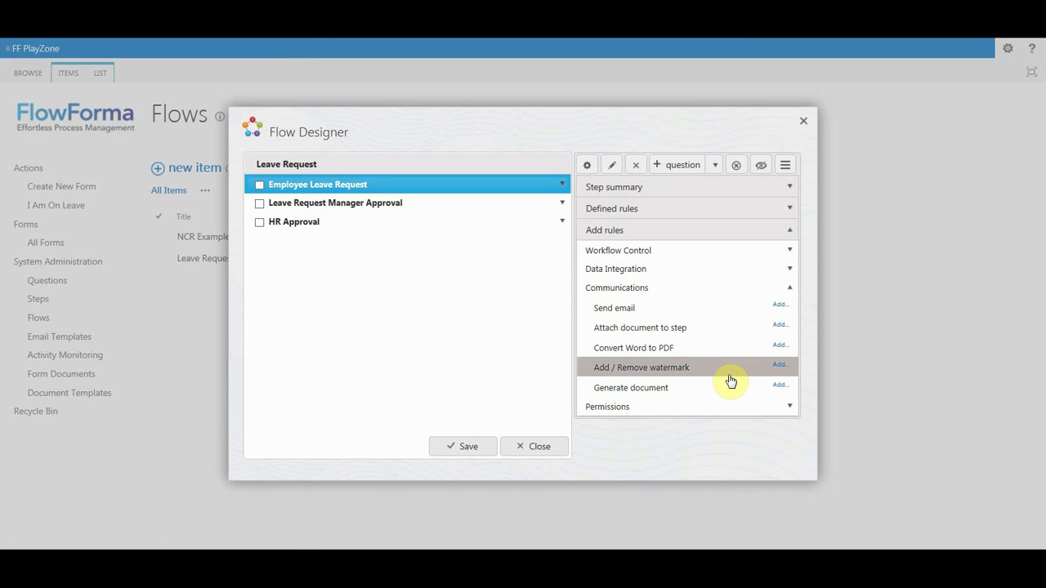
left_click(730, 377)
left_click(712, 406)
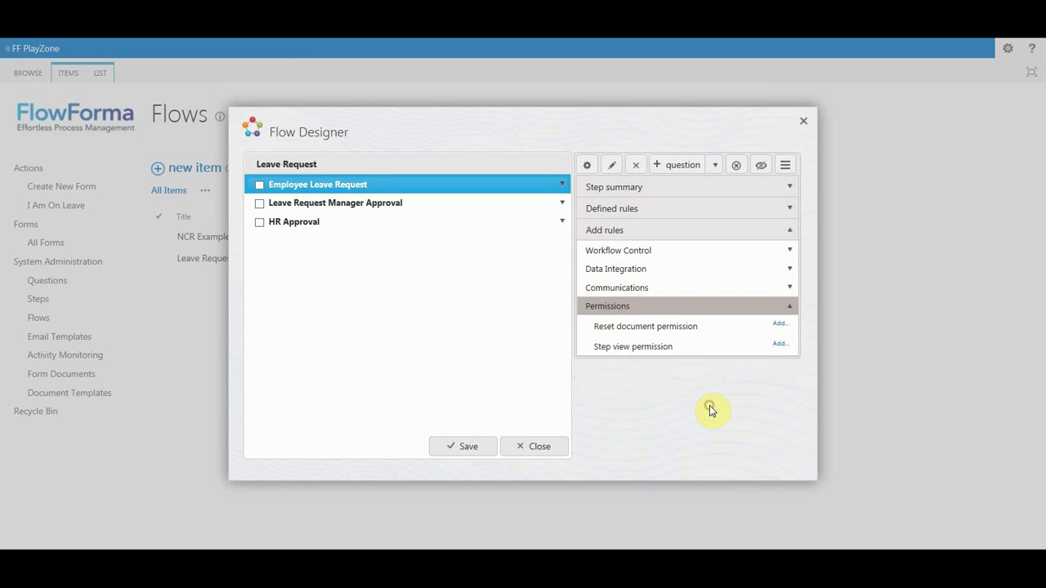
left_click(696, 328)
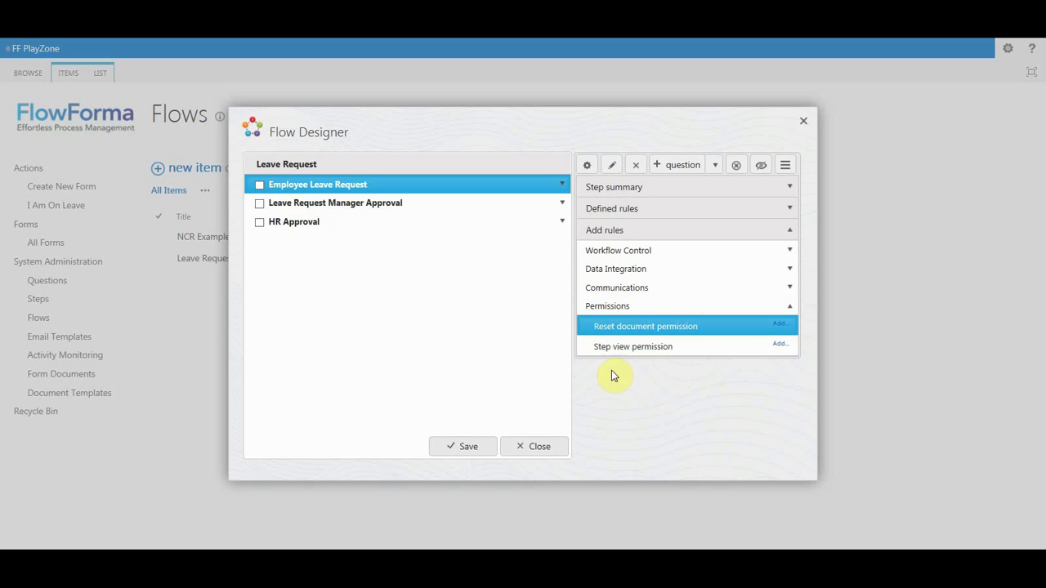
left_click(546, 449)
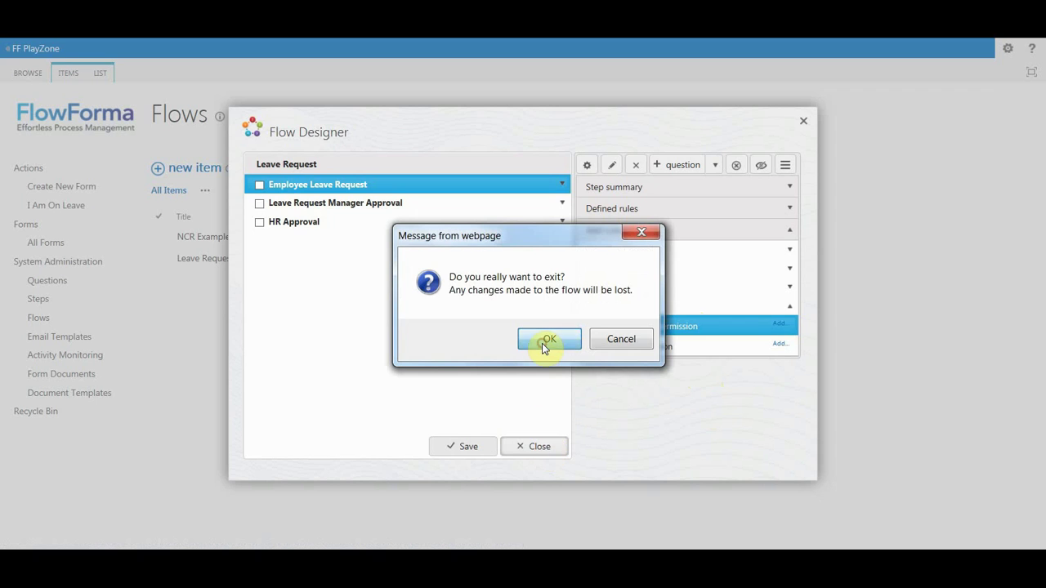
left_click(547, 342)
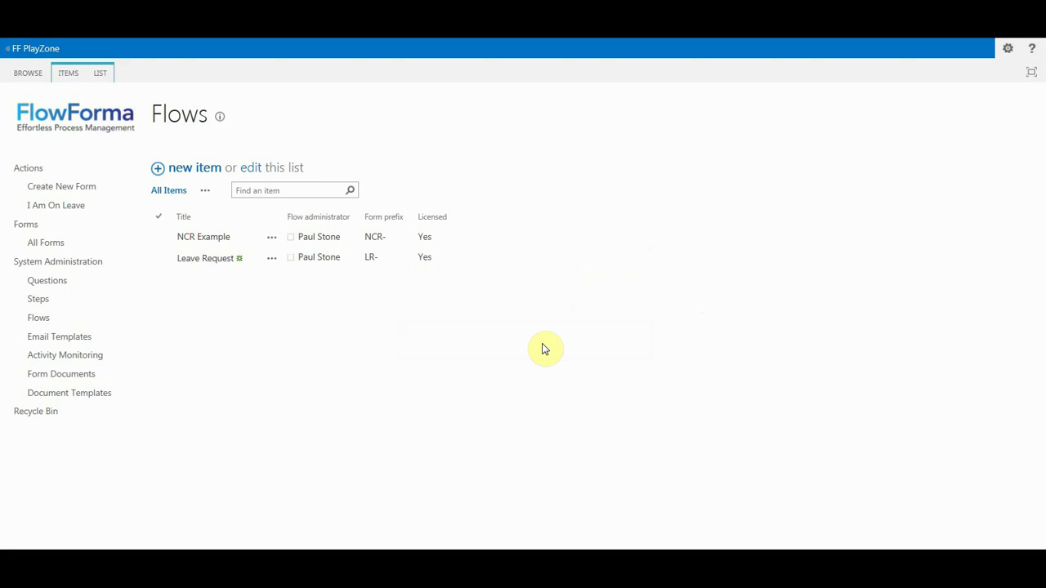
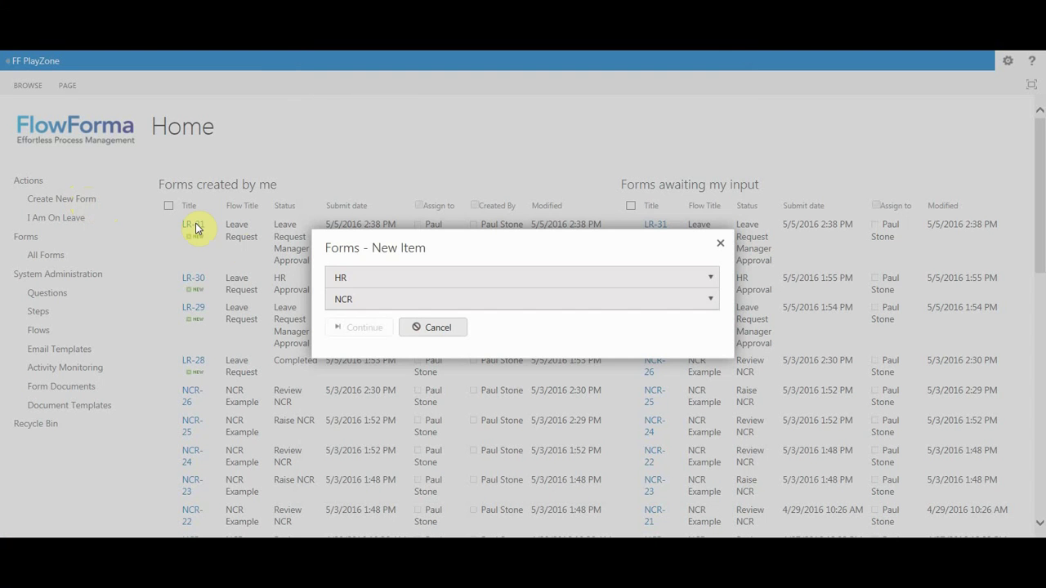
Choose NCR Example from the NCR dropdown in Forms - New Item and continue.
left_click(347, 298)
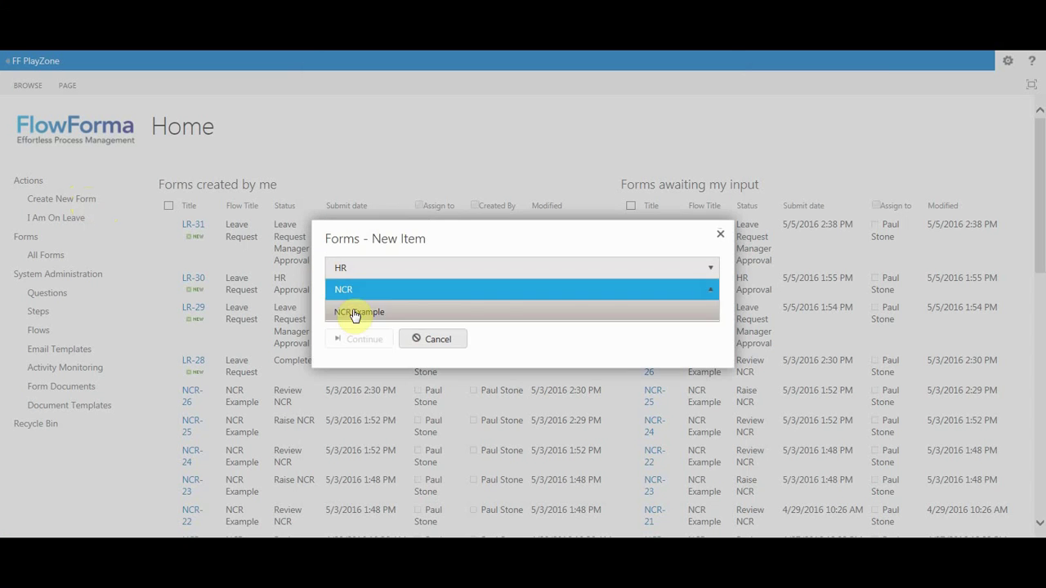
left_click(356, 315)
left_click(365, 339)
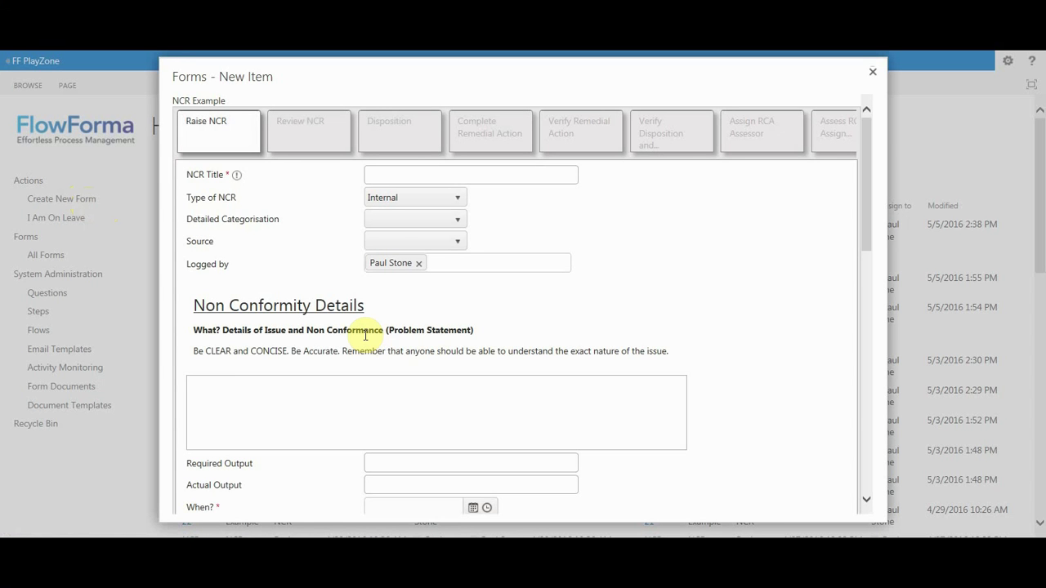
mouse_move(338, 131)
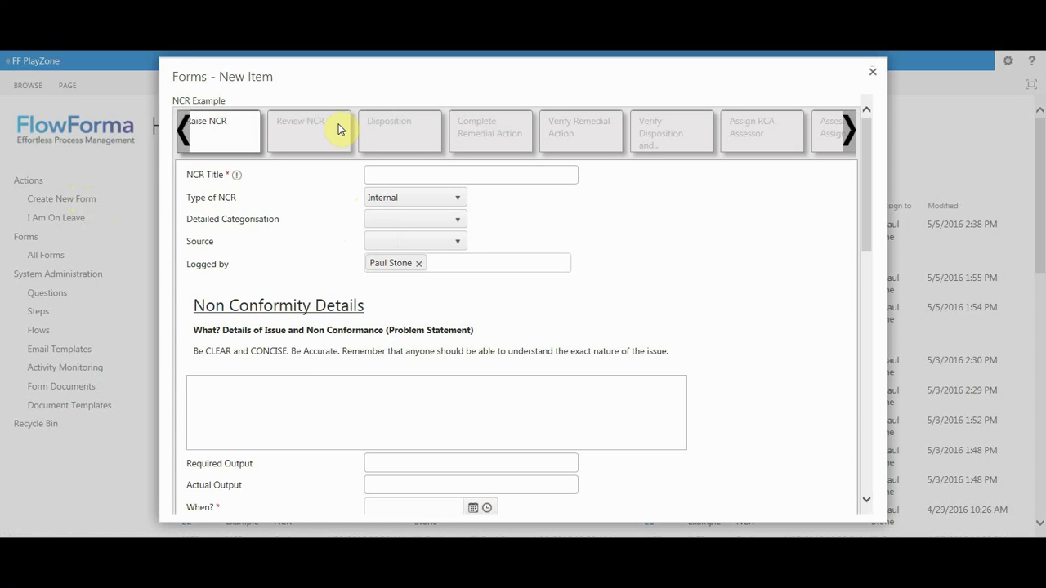
Tick Yes for Supplier Details and Yes for 'Have you entered all relevent information'.
left_click(852, 135)
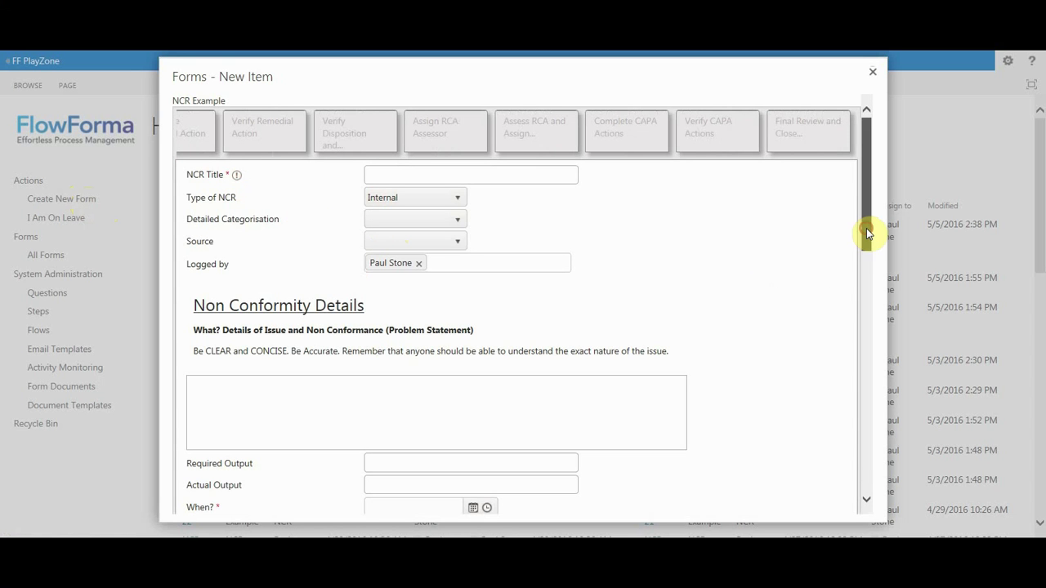
left_click_drag(867, 231, 880, 380)
left_click(371, 244)
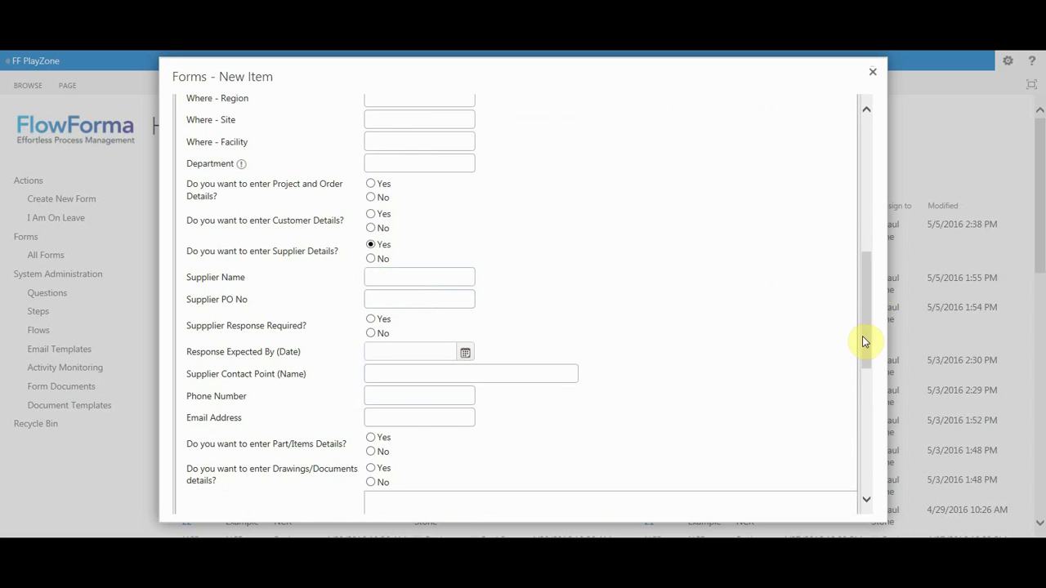
left_click_drag(864, 339, 888, 470)
left_click(371, 251)
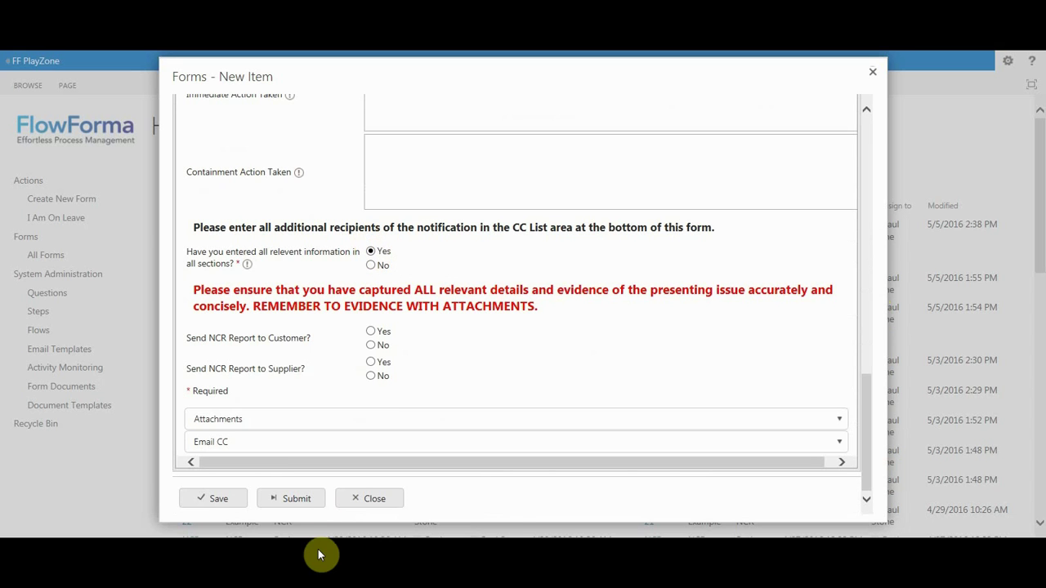
After the failed submit's validation errors, enter 'TEst' as the NCR Title.
left_click(296, 499)
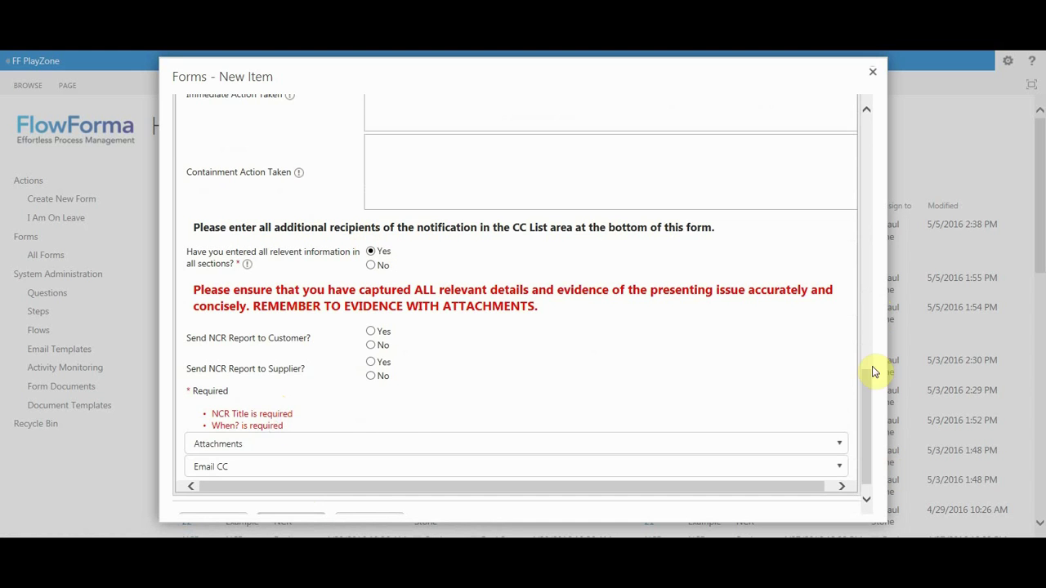
left_click_drag(869, 386, 864, 63)
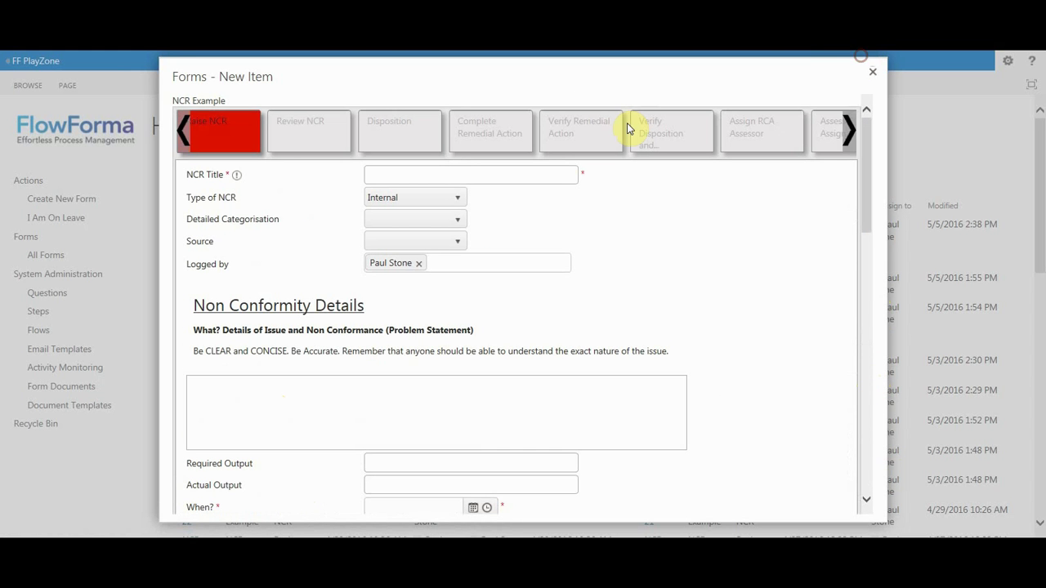
left_click(541, 179)
type("TEst")
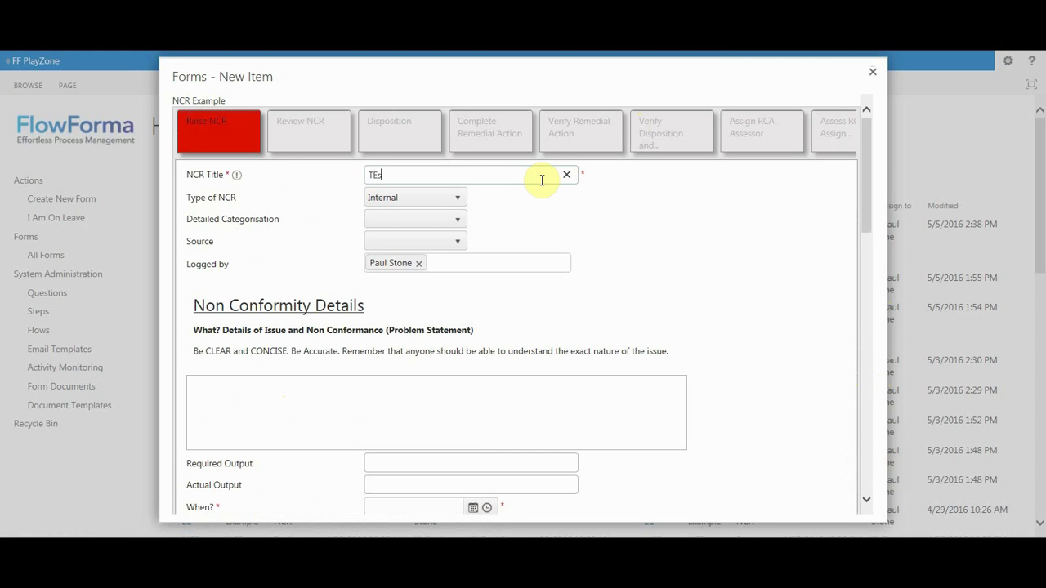
left_click(469, 297)
Set the When? date to 31 May 2016 from the calendar.
scroll(469, 299, "down", 3)
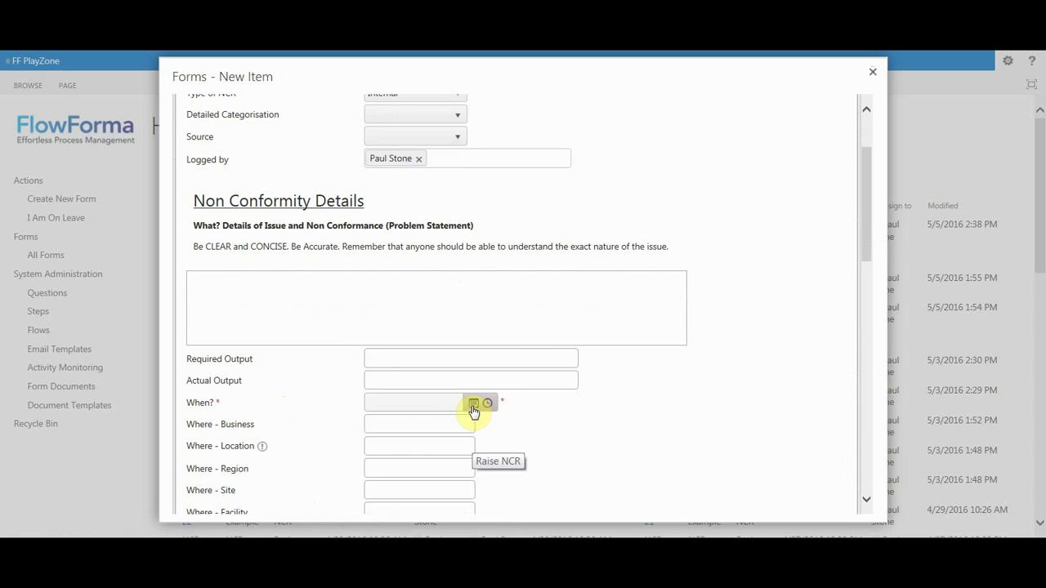
left_click(472, 403)
left_click(422, 360)
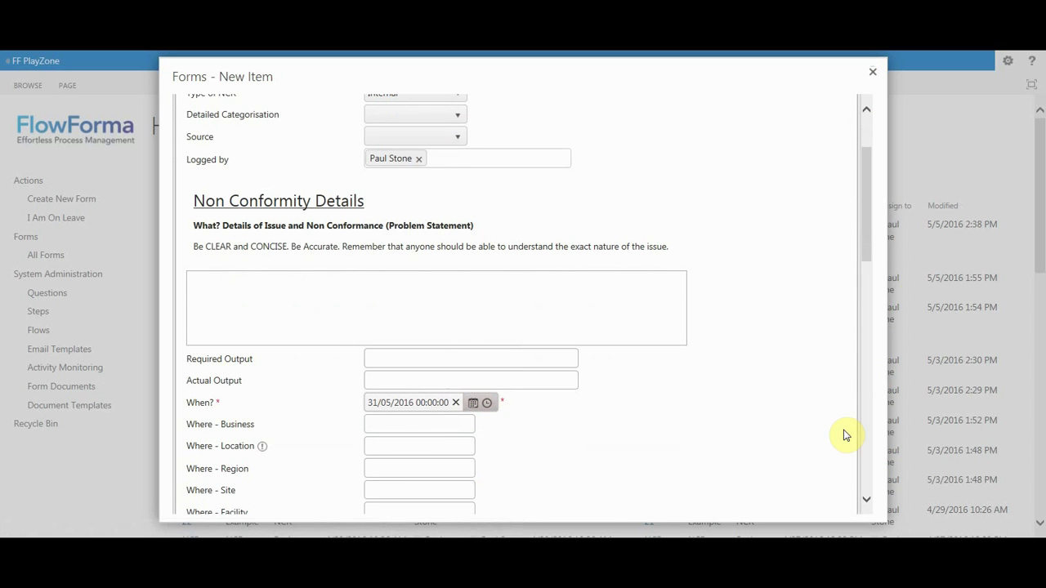
left_click_drag(867, 247, 889, 491)
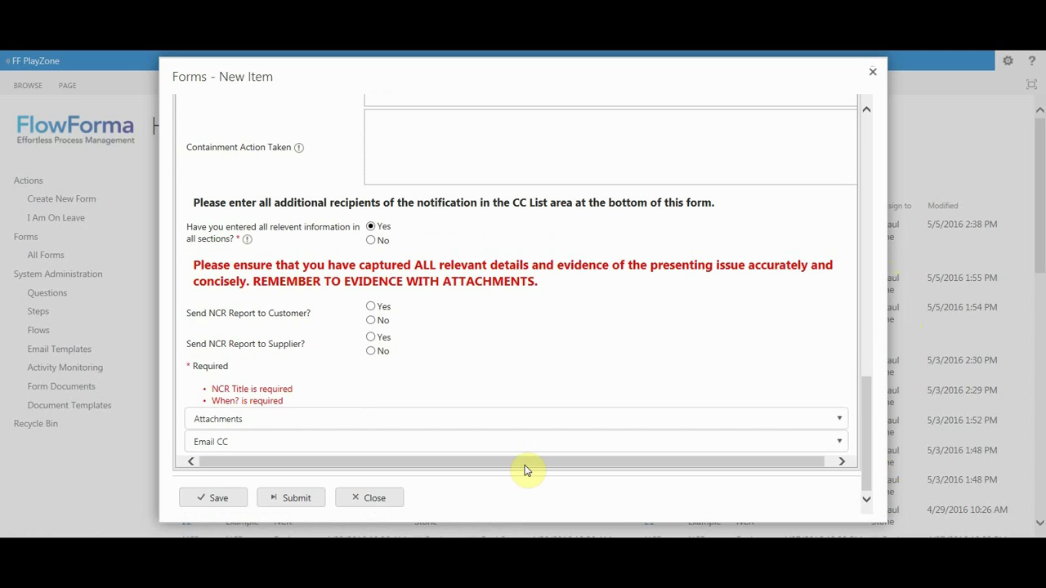
Submit the NCR and wait for the form to reload on the Review NCR step.
left_click(298, 500)
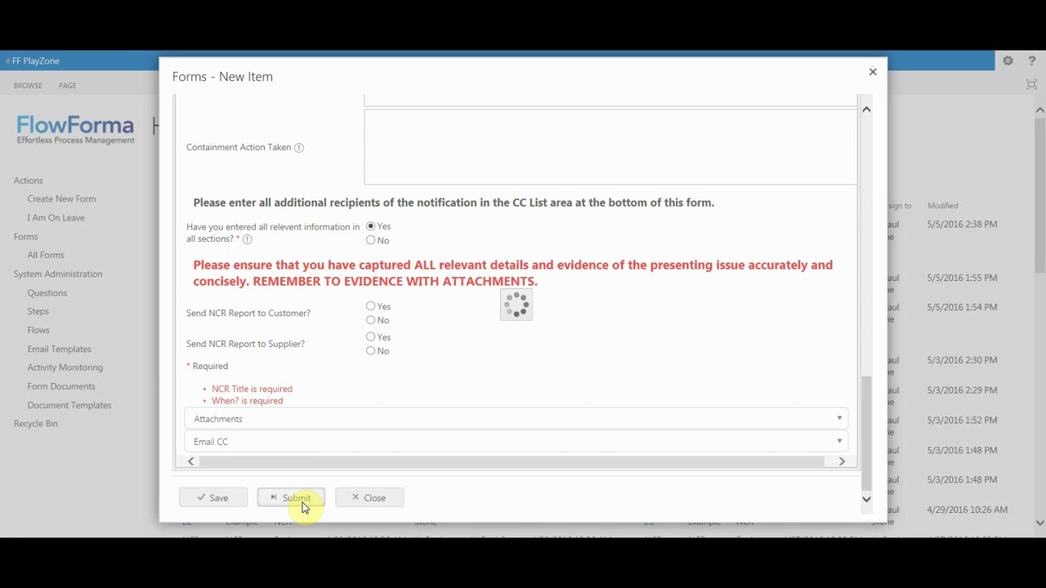
left_click(302, 505)
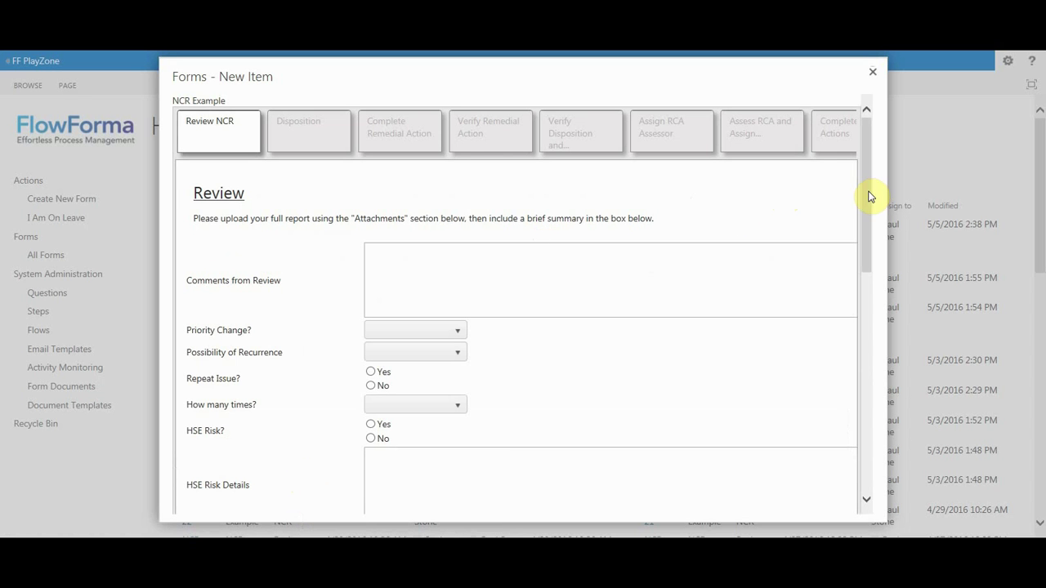
left_click_drag(868, 196, 839, 50)
Open NCR-32.pdf from the Raise NCR attachments, then close the viewer and the form.
mouse_move(217, 121)
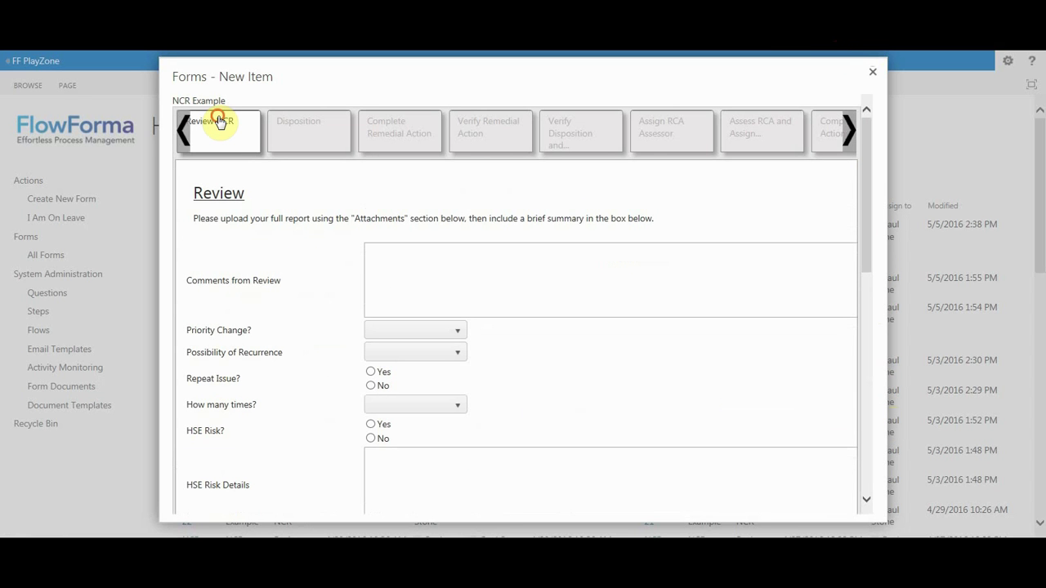
left_click(183, 132)
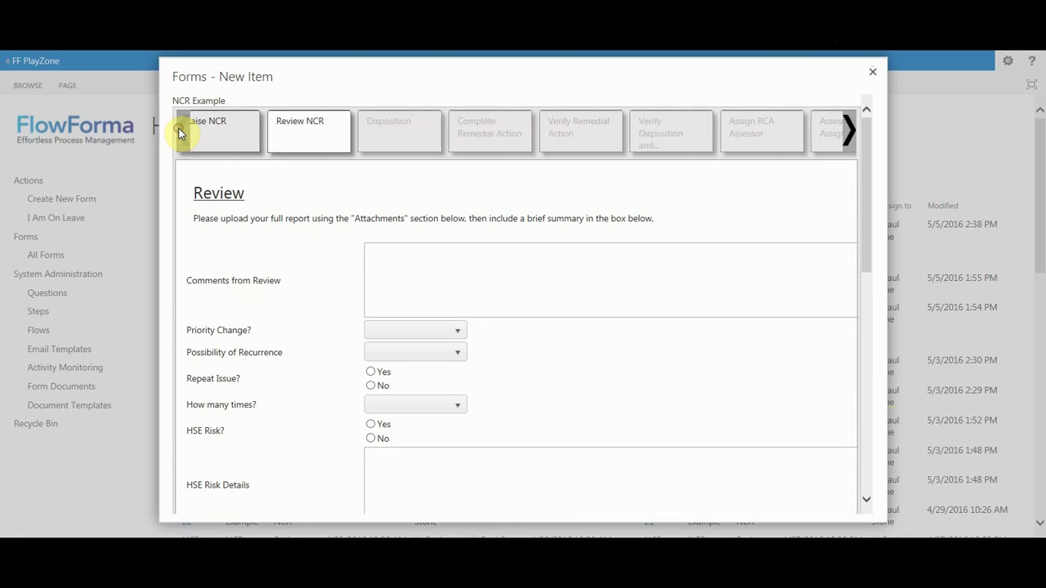
left_click(209, 139)
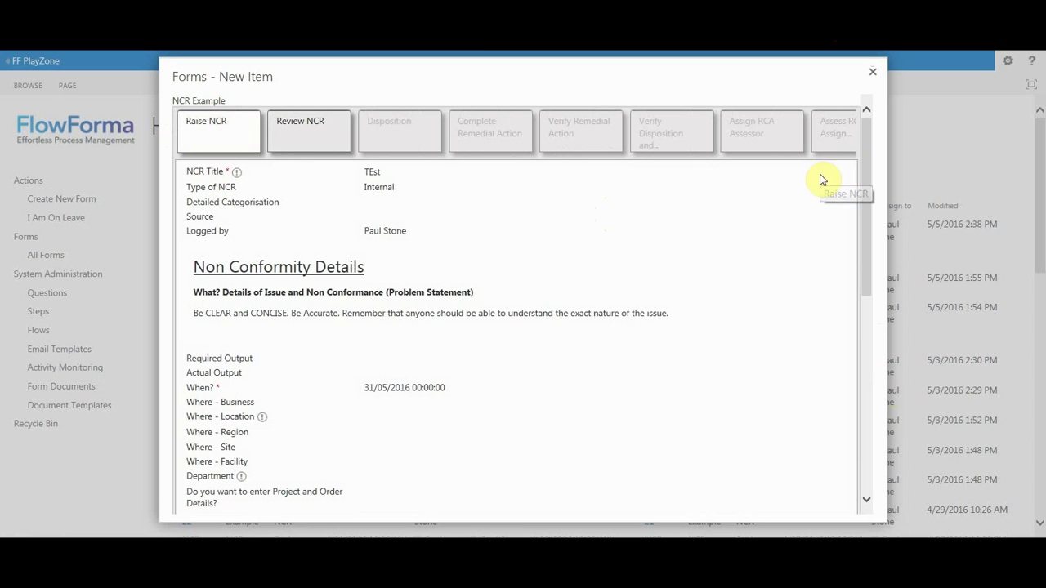
left_click_drag(864, 164, 873, 384)
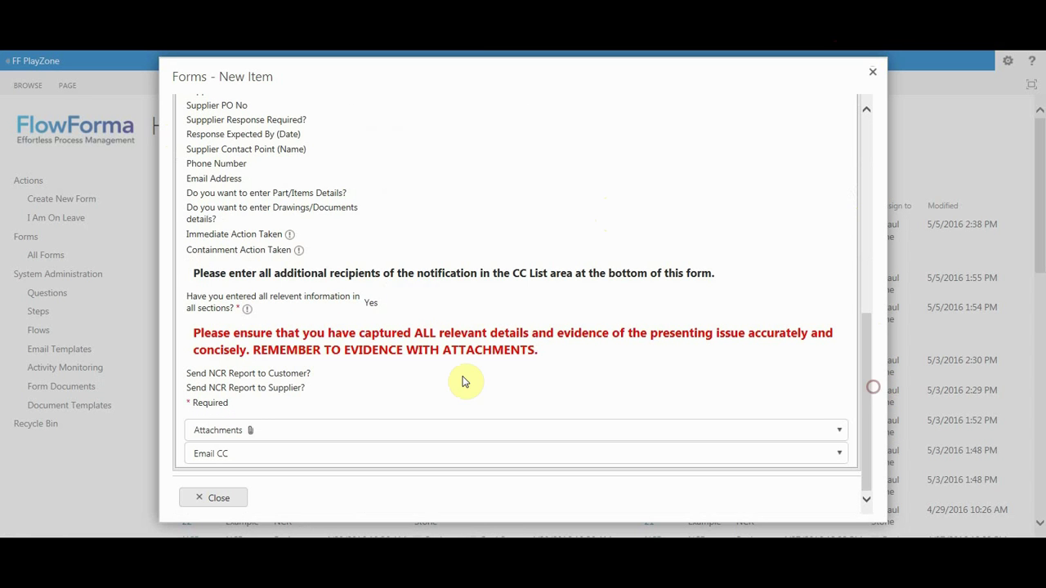
left_click(314, 433)
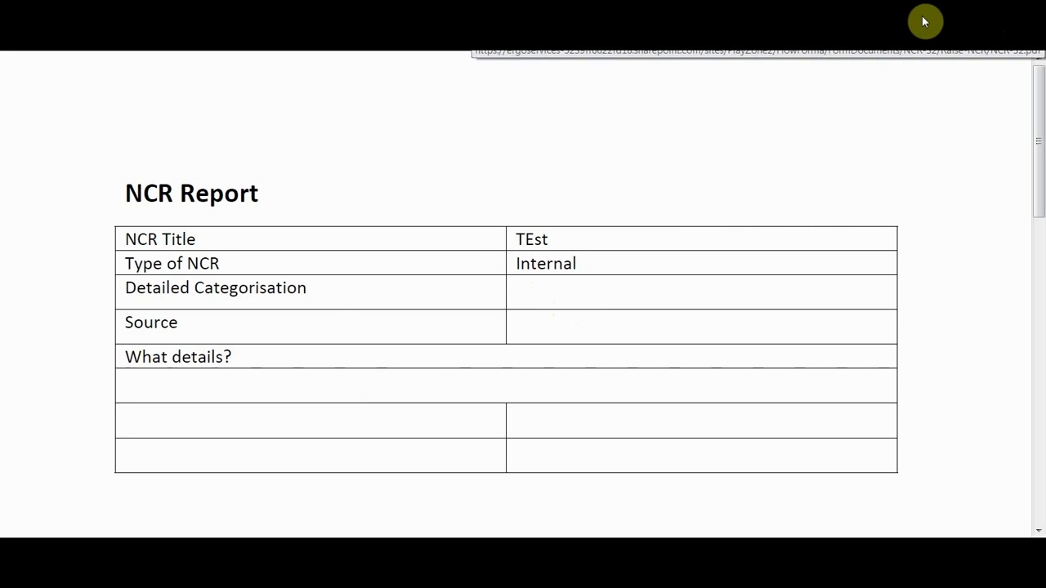
left_click(949, 15)
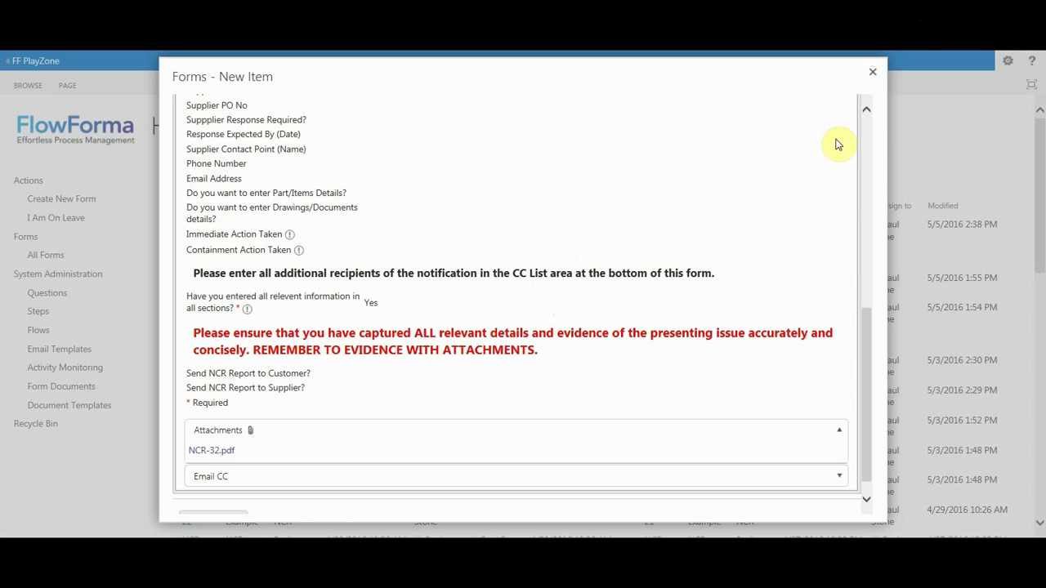
left_click(874, 76)
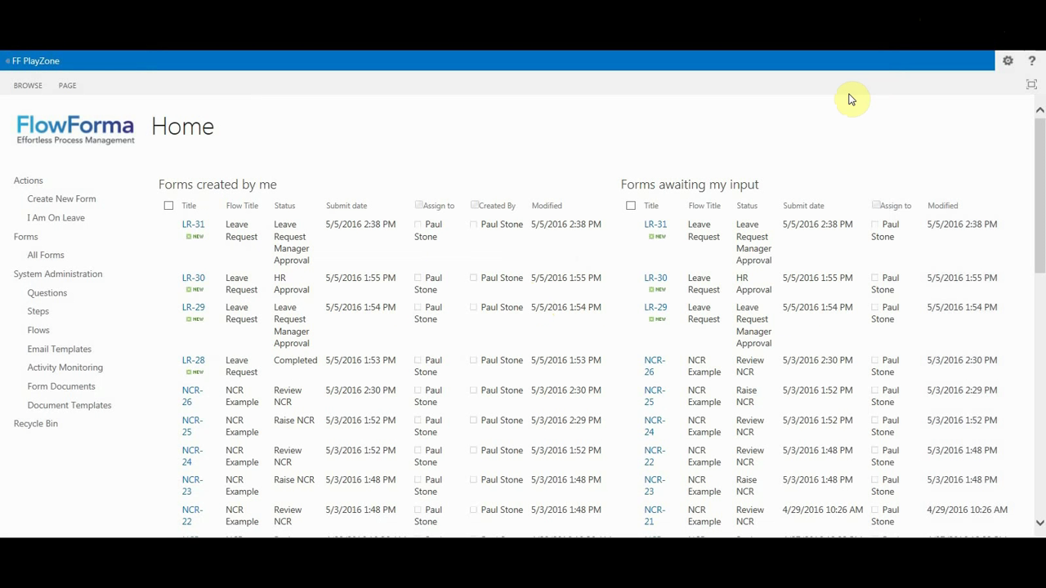